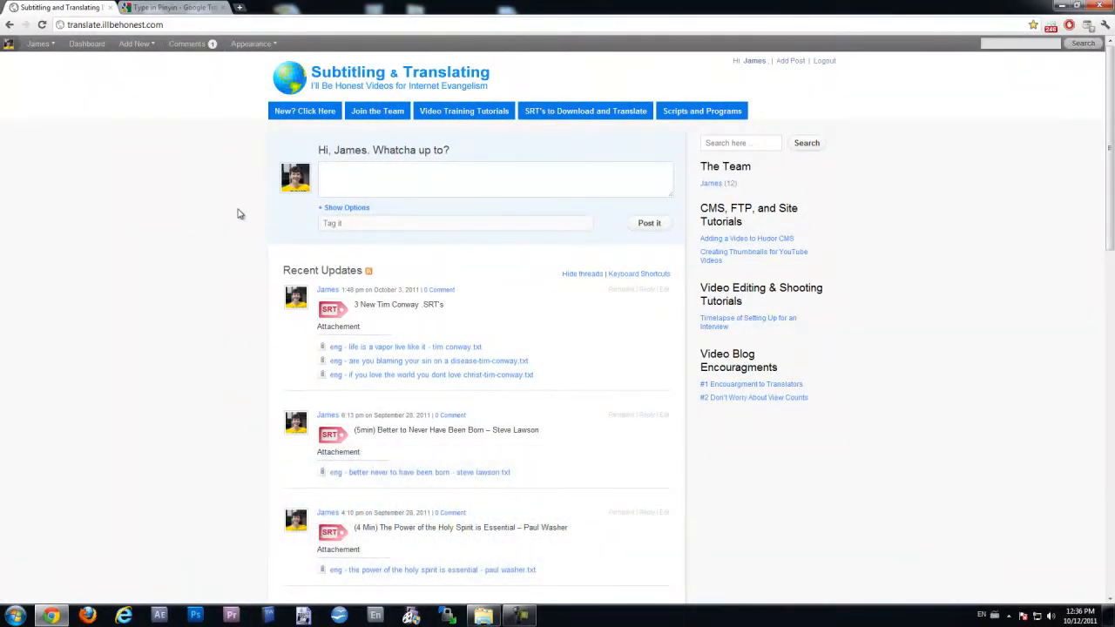
- Open the attachment 'eng - life is a vapor live like it - tim conway.txt' from Recent Updates
{"action": "left_click_drag", "start_coordinate": [302, 351], "coordinate": [475, 352]}
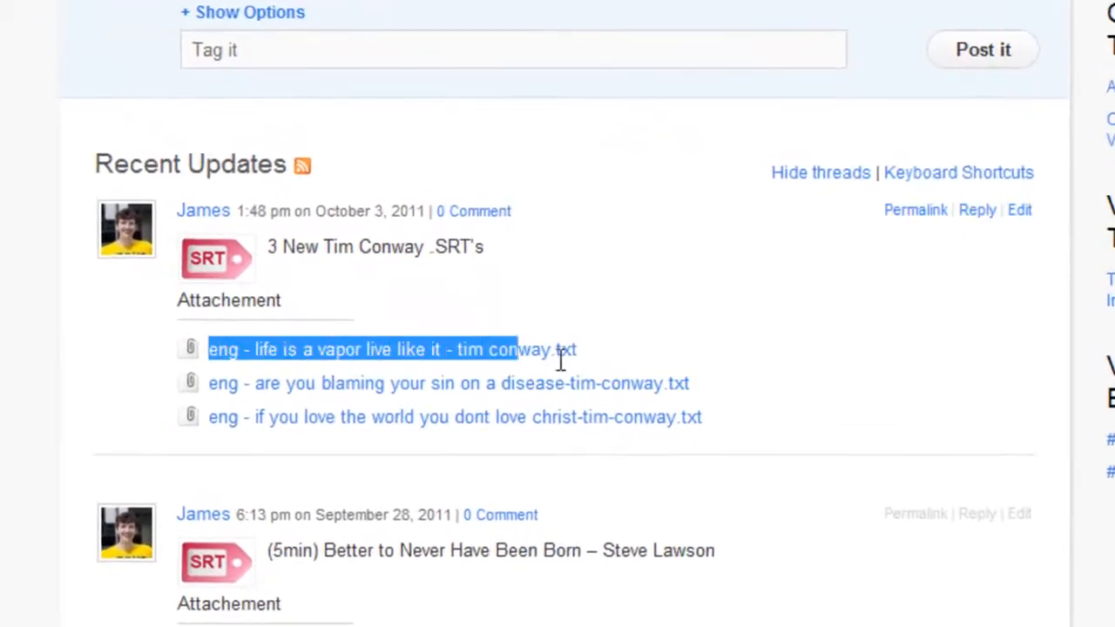
{"action": "left_click_drag", "start_coordinate": [562, 357], "coordinate": [761, 423]}
{"action": "left_click", "coordinate": [5, 342]}
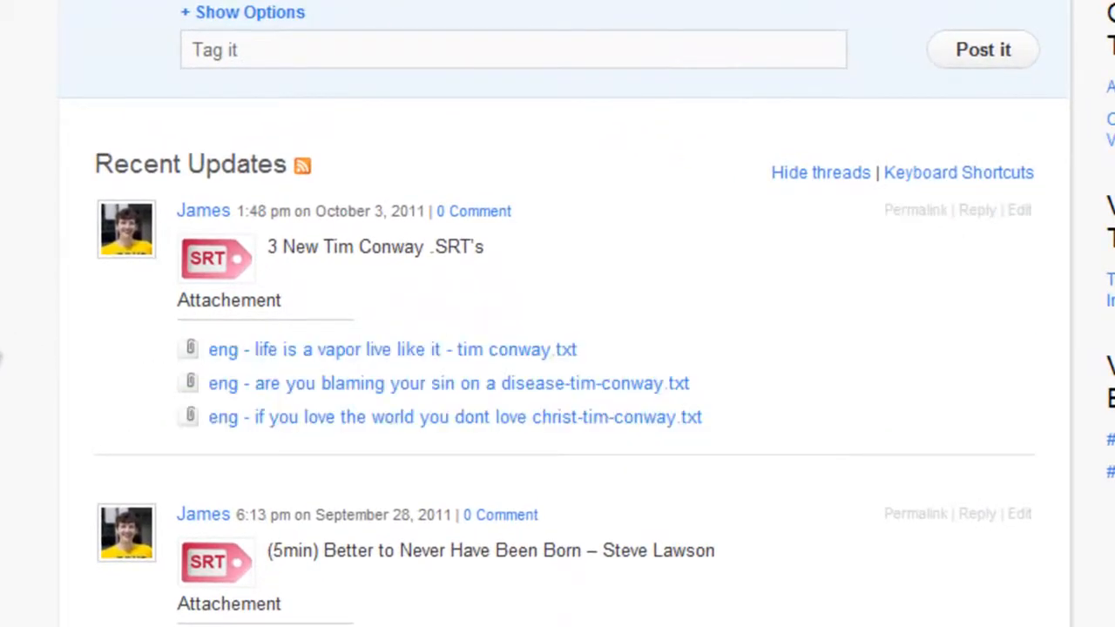
{"action": "scroll", "coordinate": [278, 345], "scroll_direction": "down", "scroll_amount": 3}
{"action": "scroll", "coordinate": [277, 345], "scroll_direction": "up", "scroll_amount": 3}
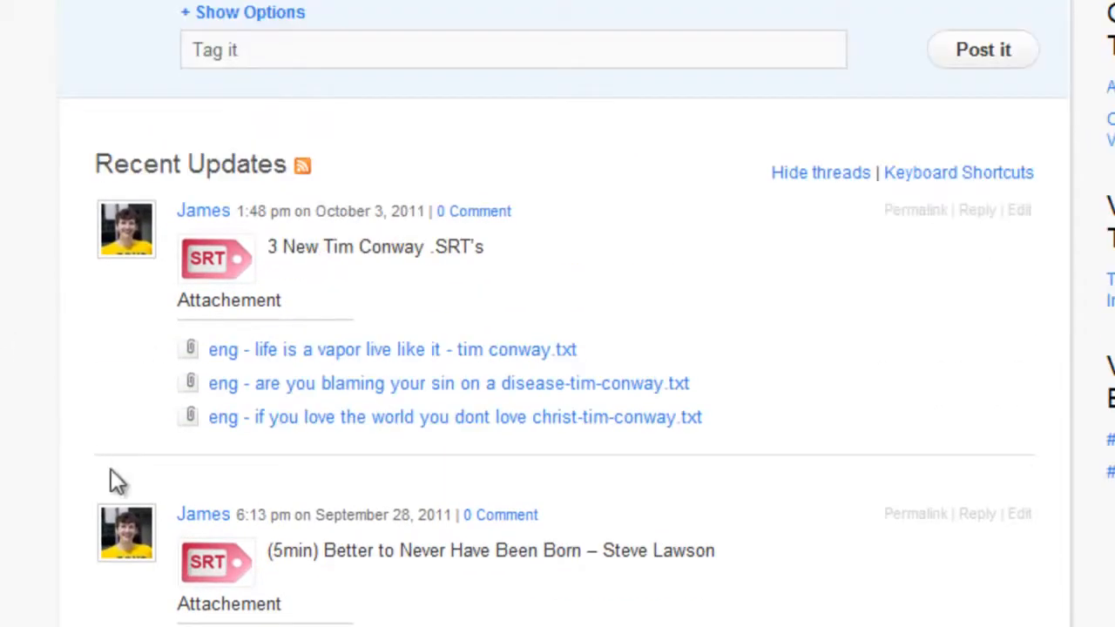
{"action": "left_click", "coordinate": [406, 353]}
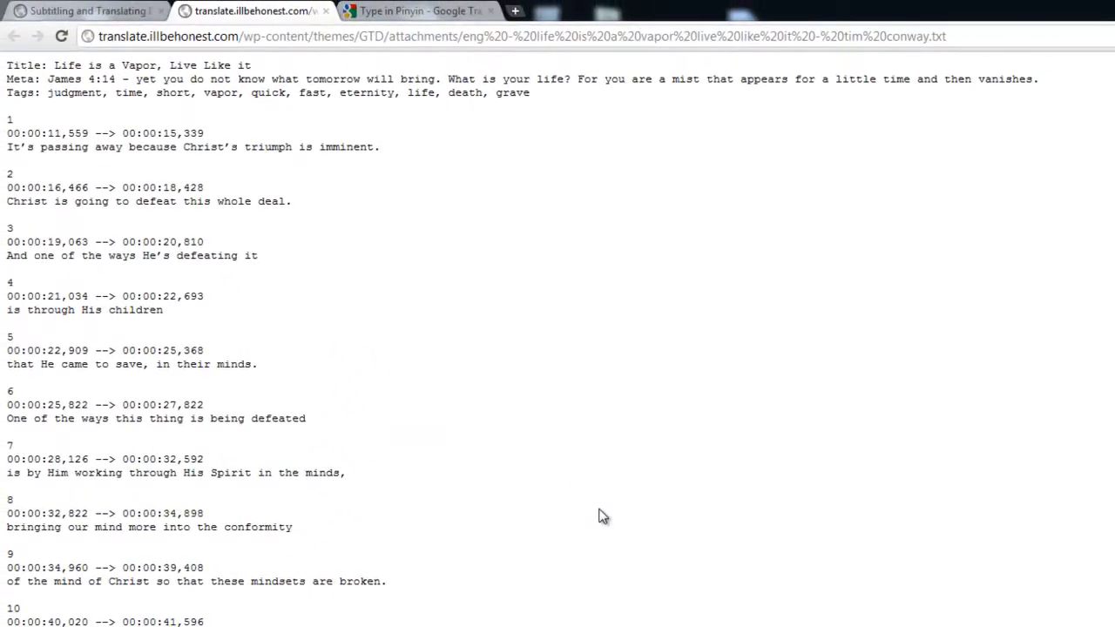
- Cancel a save of the Life is a Vapor subtitles, then close its tab
{"action": "key", "text": "ctrl+s"}
{"action": "key", "text": "Escape"}
{"action": "key", "text": "ctrl+a"}
{"action": "left_click", "coordinate": [550, 536]}
{"action": "left_click", "coordinate": [325, 14]}
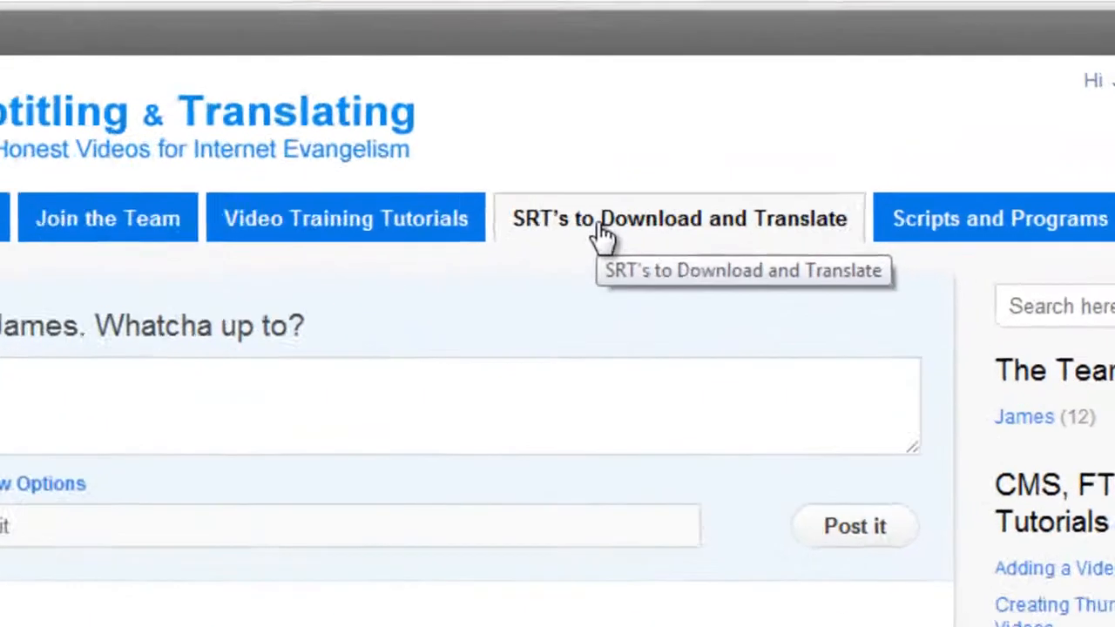
- Open the 'SRT's to Download and Translate' page and view its spreadsheet full-screen
{"action": "left_click", "coordinate": [813, 168]}
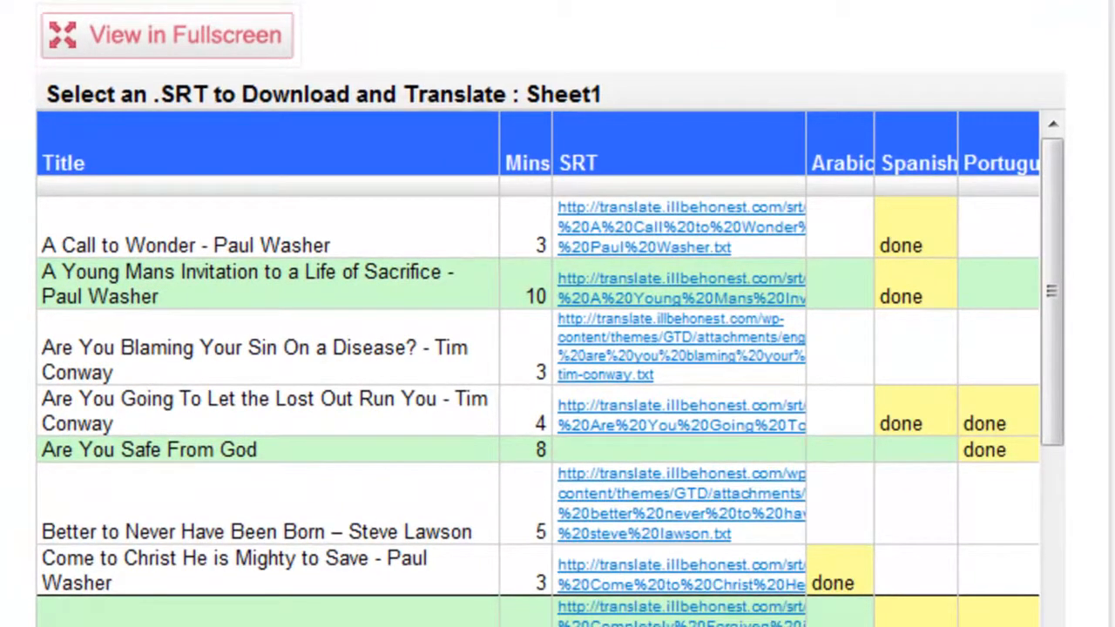
{"action": "scroll", "coordinate": [550, 348], "scroll_direction": "down", "scroll_amount": 3}
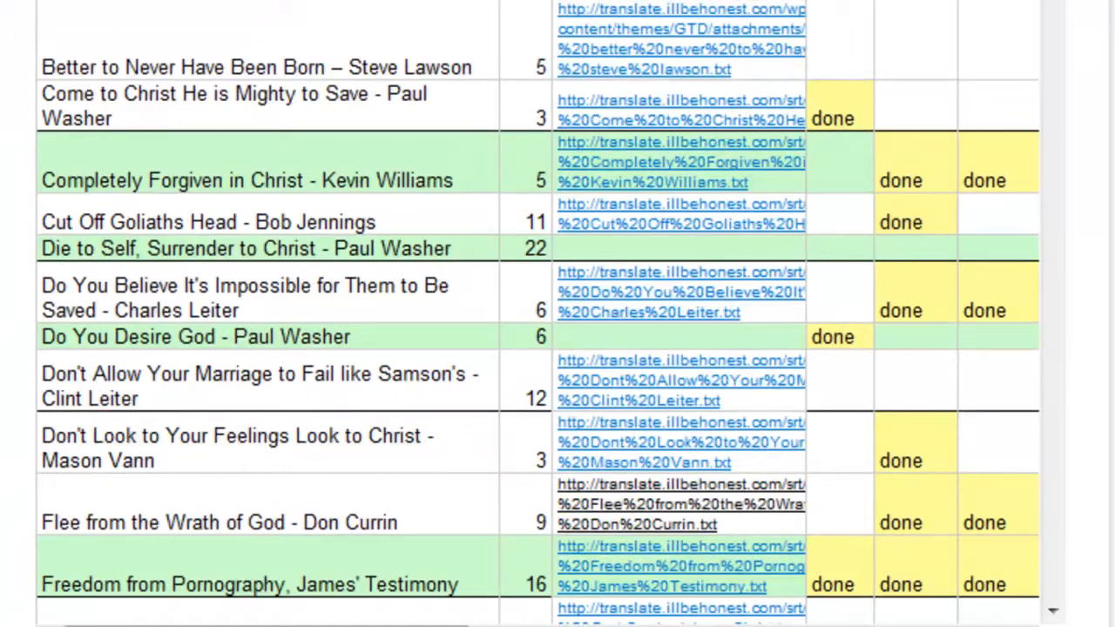
{"action": "scroll", "coordinate": [319, 45], "scroll_direction": "up", "scroll_amount": 3}
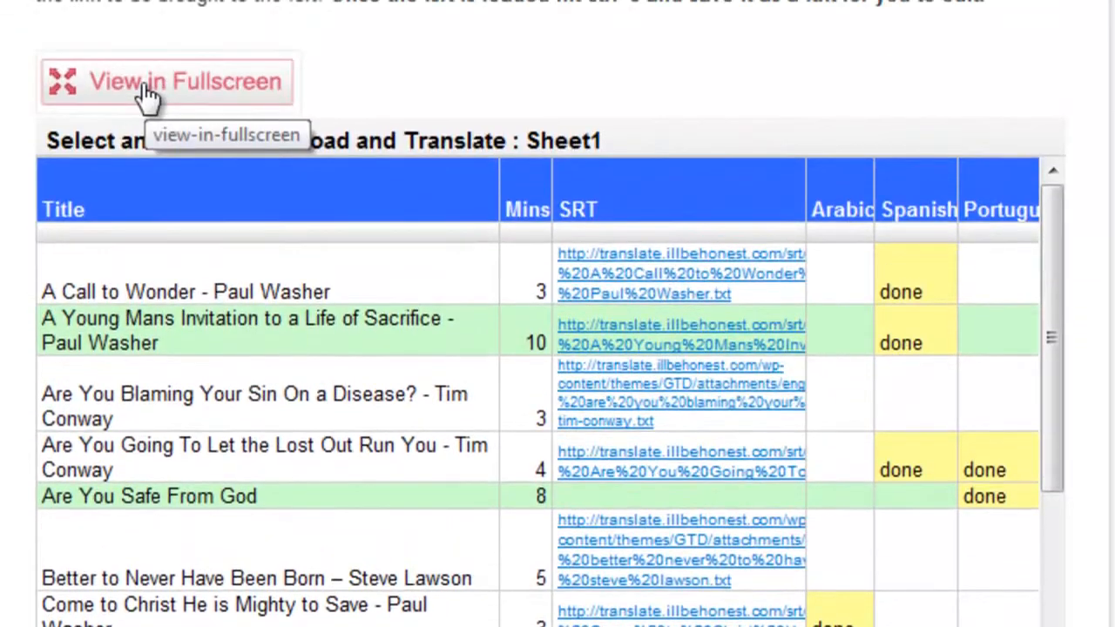
{"action": "left_click", "coordinate": [319, 45]}
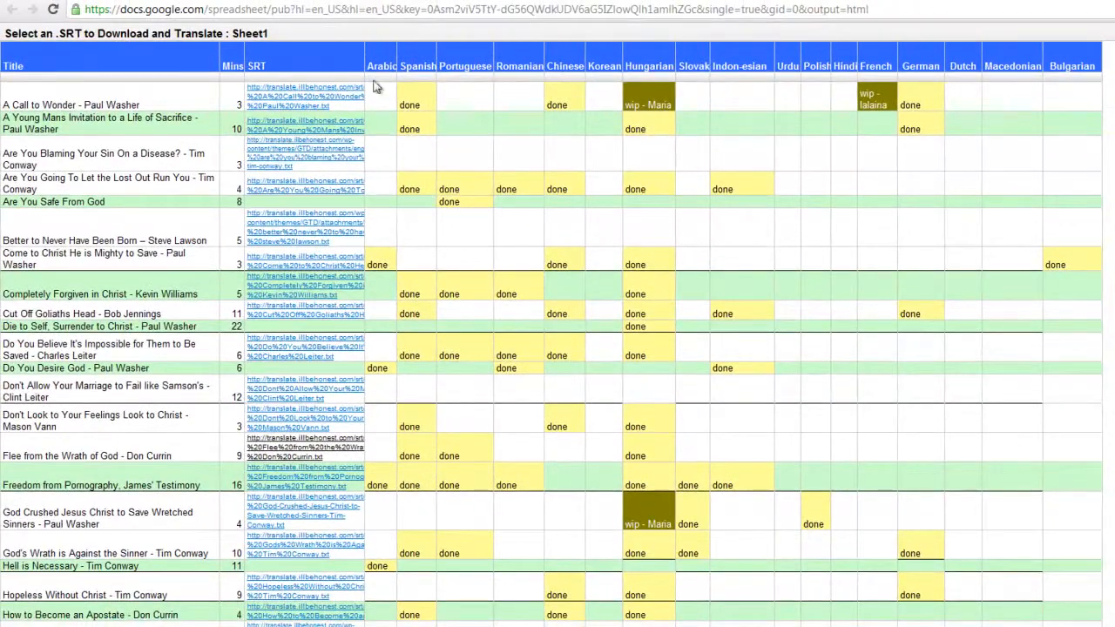
- Look over the video title rows and the Mins and SRT columns
{"action": "scroll", "coordinate": [122, 261], "scroll_direction": "down", "scroll_amount": 5}
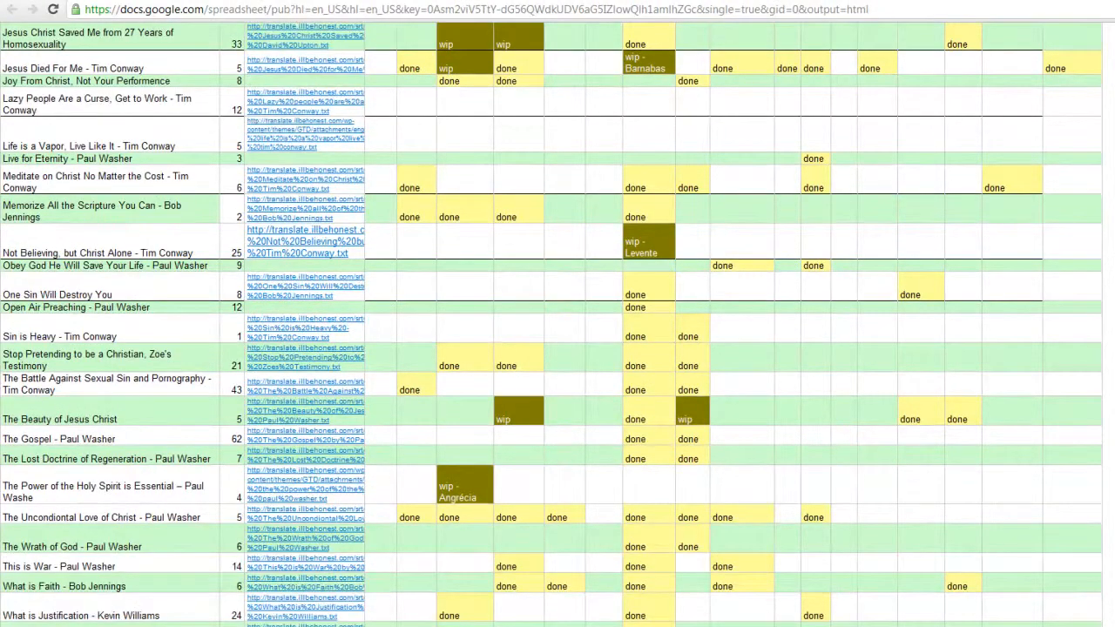
{"action": "left_click_drag", "start_coordinate": [53, 624], "coordinate": [101, 162]}
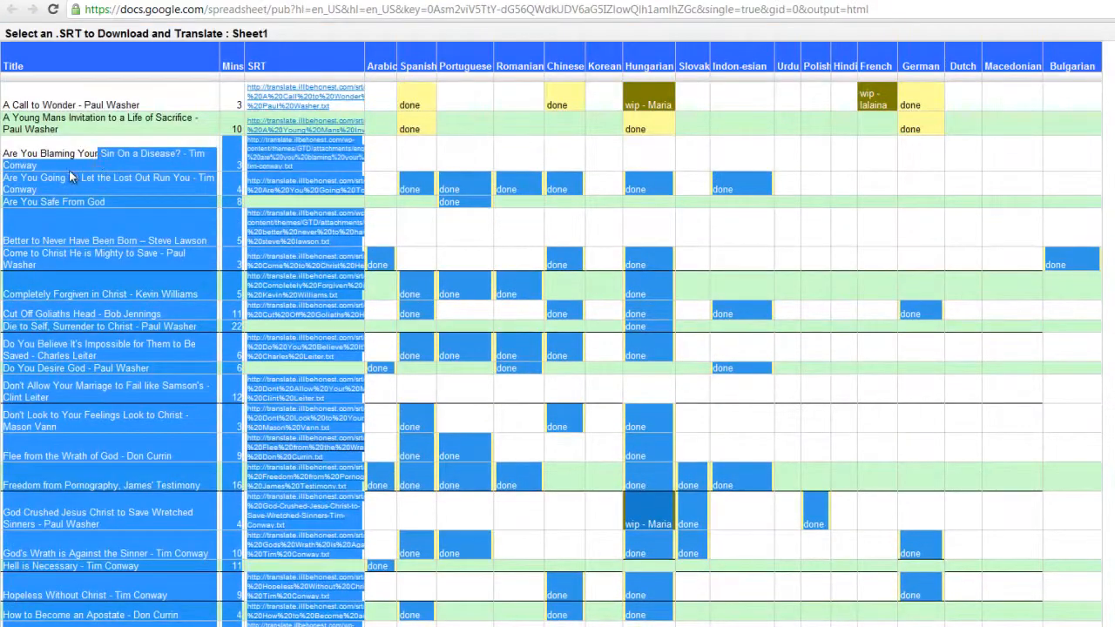
{"action": "left_click", "coordinate": [42, 117]}
{"action": "left_click_drag", "start_coordinate": [7, 99], "coordinate": [187, 369]}
{"action": "left_click", "coordinate": [148, 302]}
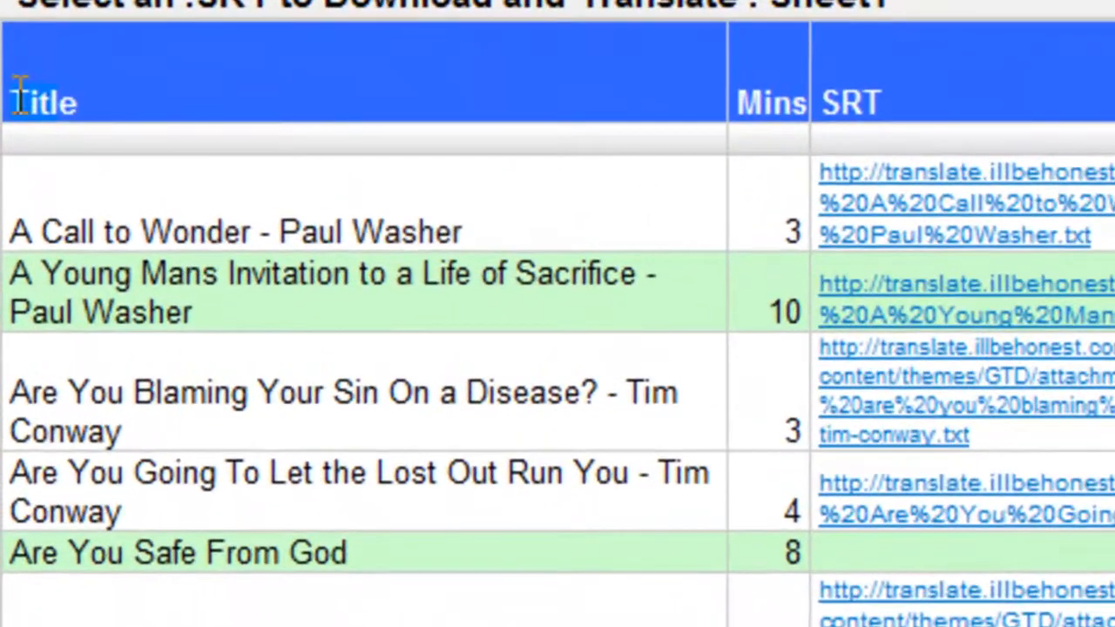
{"action": "left_click_drag", "start_coordinate": [739, 96], "coordinate": [801, 96]}
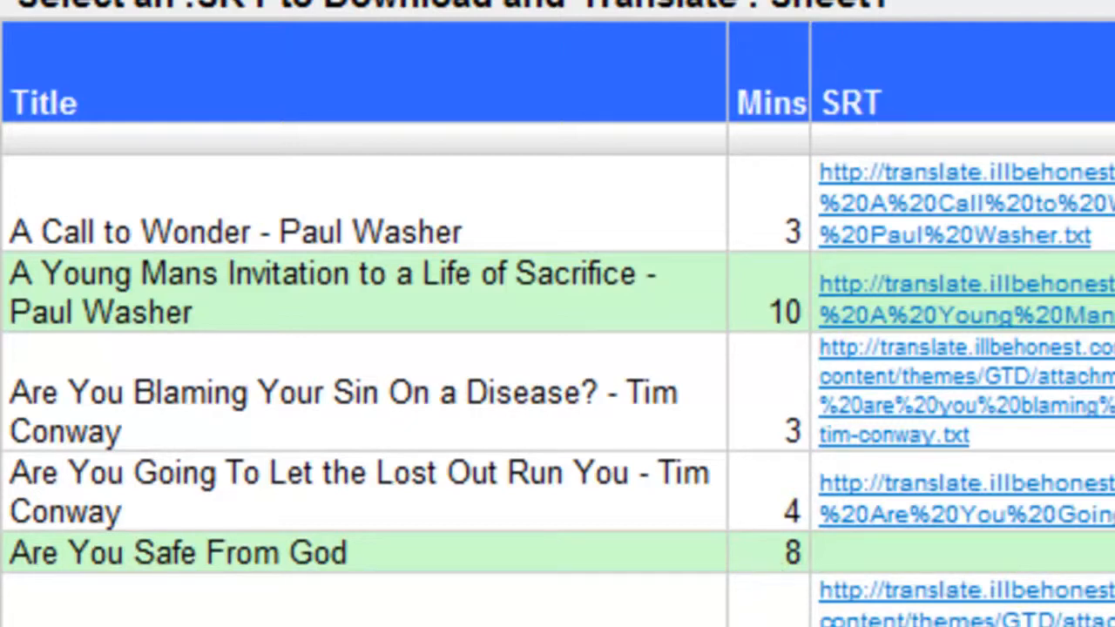
{"action": "left_click_drag", "start_coordinate": [819, 97], "coordinate": [913, 102]}
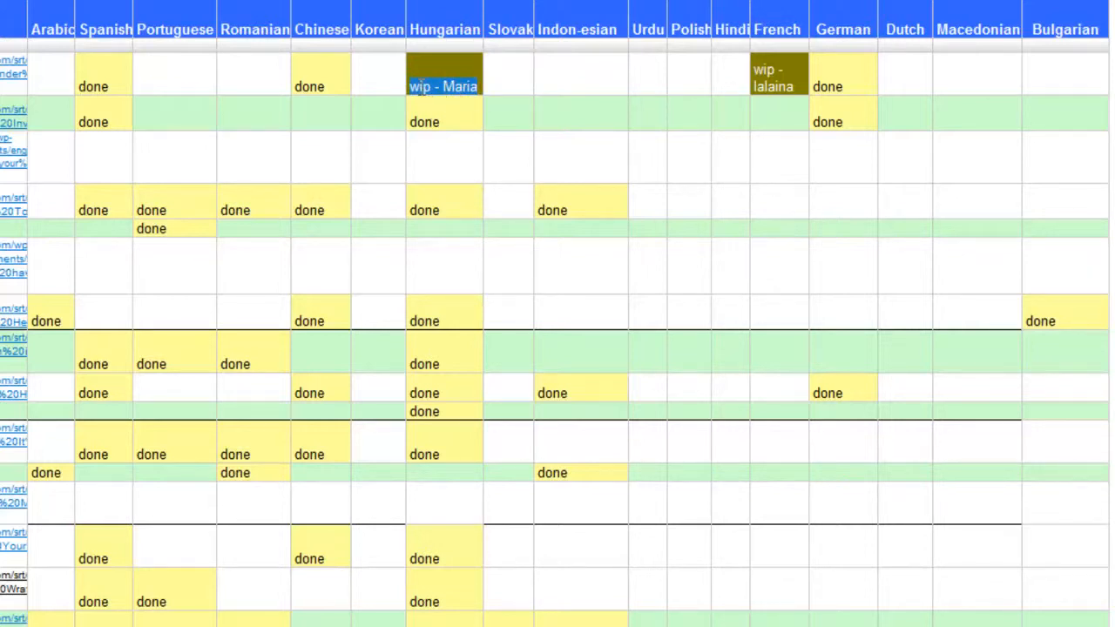
- Check the Chinese status column, then open the SRT for 'Completely Forgiven in Christ - Kevin Williams'
{"action": "double_click", "coordinate": [308, 82]}
{"action": "left_click", "coordinate": [307, 78]}
{"action": "left_click_drag", "start_coordinate": [311, 27], "coordinate": [309, 83]}
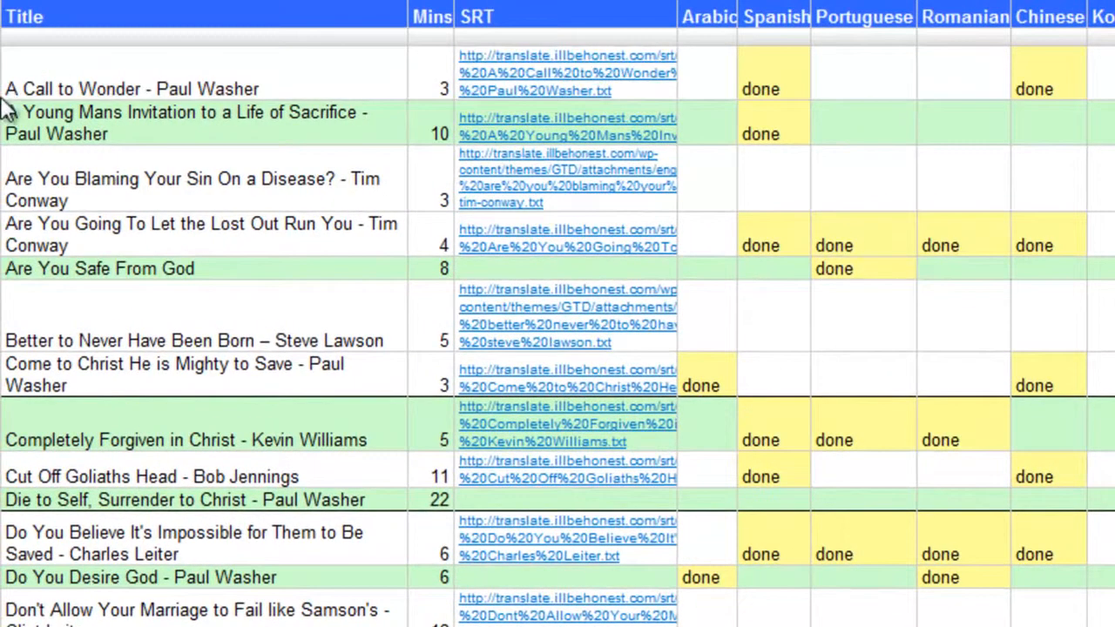
{"action": "left_click_drag", "start_coordinate": [2, 88], "coordinate": [232, 88]}
{"action": "left_click_drag", "start_coordinate": [1019, 88], "coordinate": [1068, 90]}
{"action": "left_click", "coordinate": [1042, 87]}
{"action": "left_click_drag", "start_coordinate": [13, 434], "coordinate": [367, 440]}
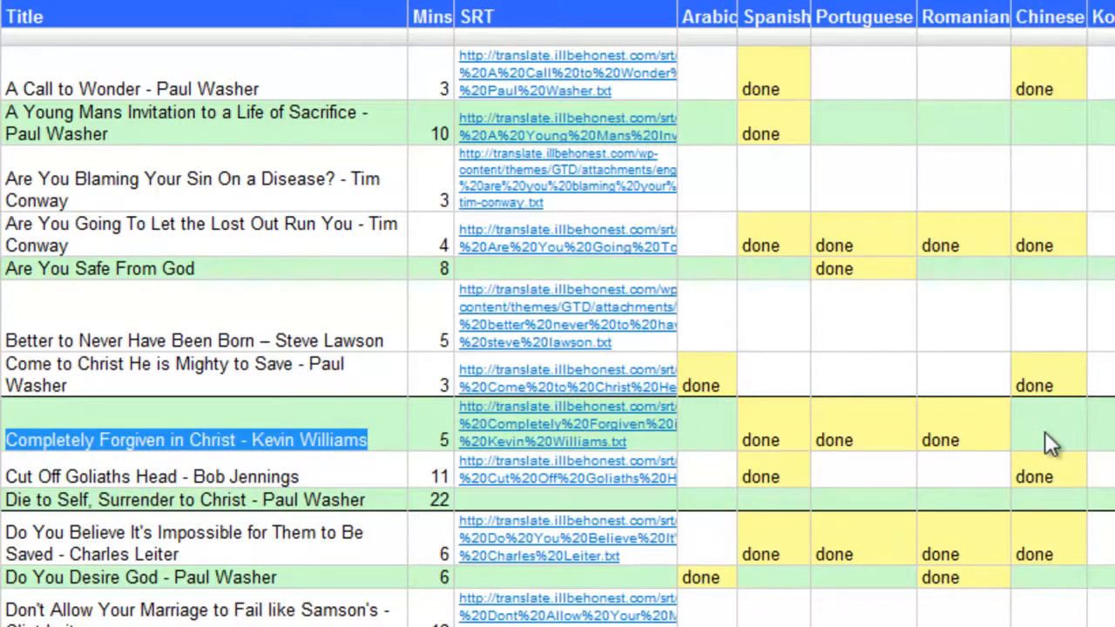
{"action": "left_click", "coordinate": [505, 444]}
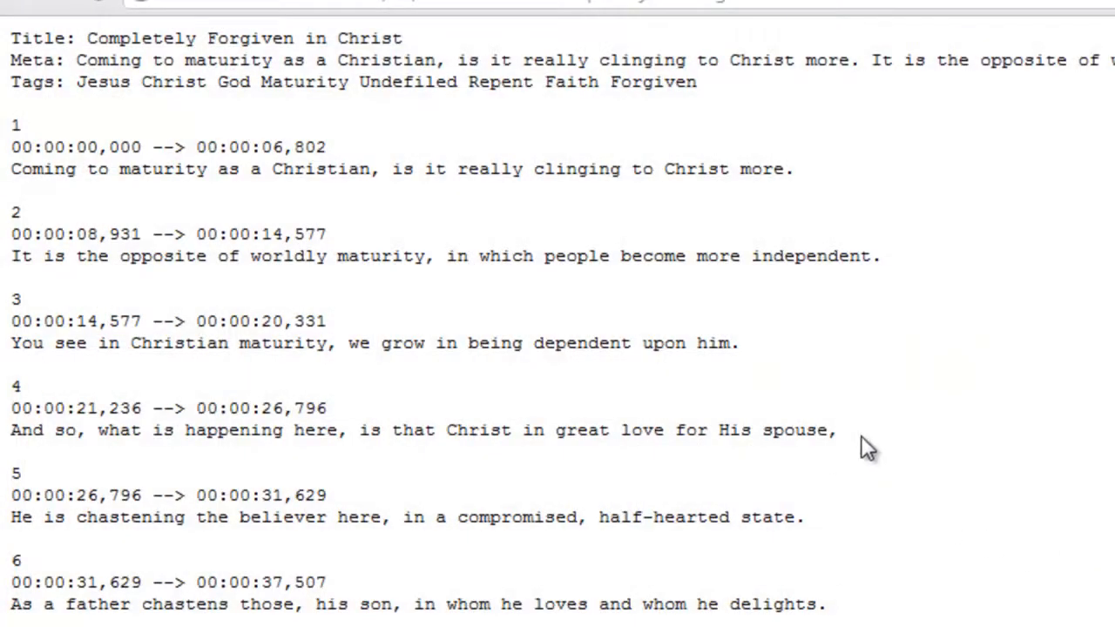
- Paste the Completely Forgiven in Christ subtitles into Notepad and close the subtitle tab
{"action": "key", "text": "ctrl+a"}
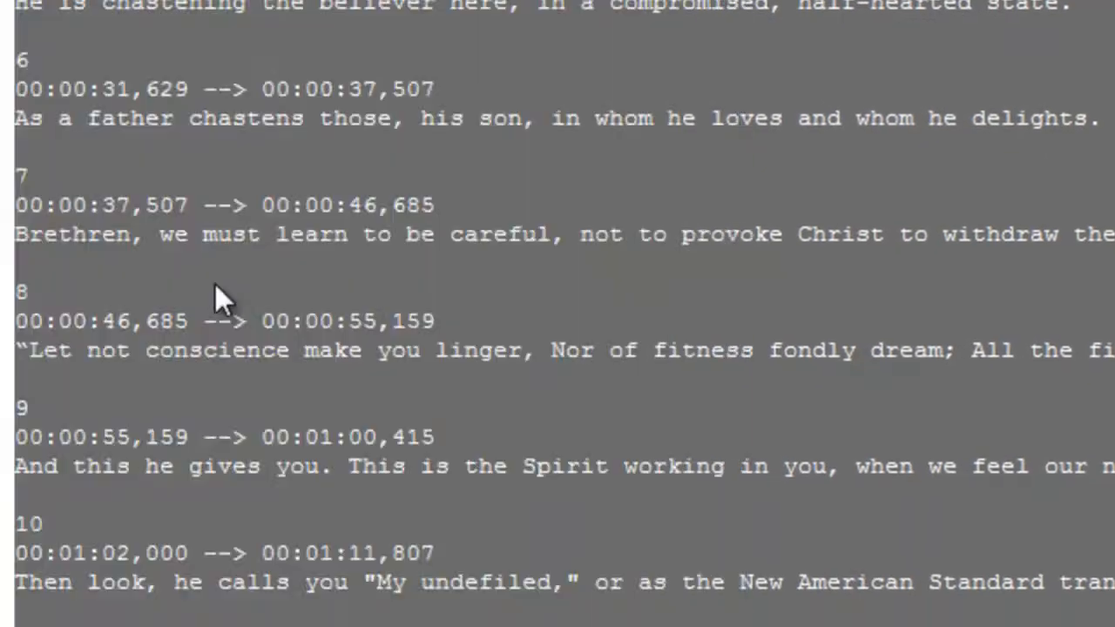
{"action": "key", "text": "ctrl+v"}
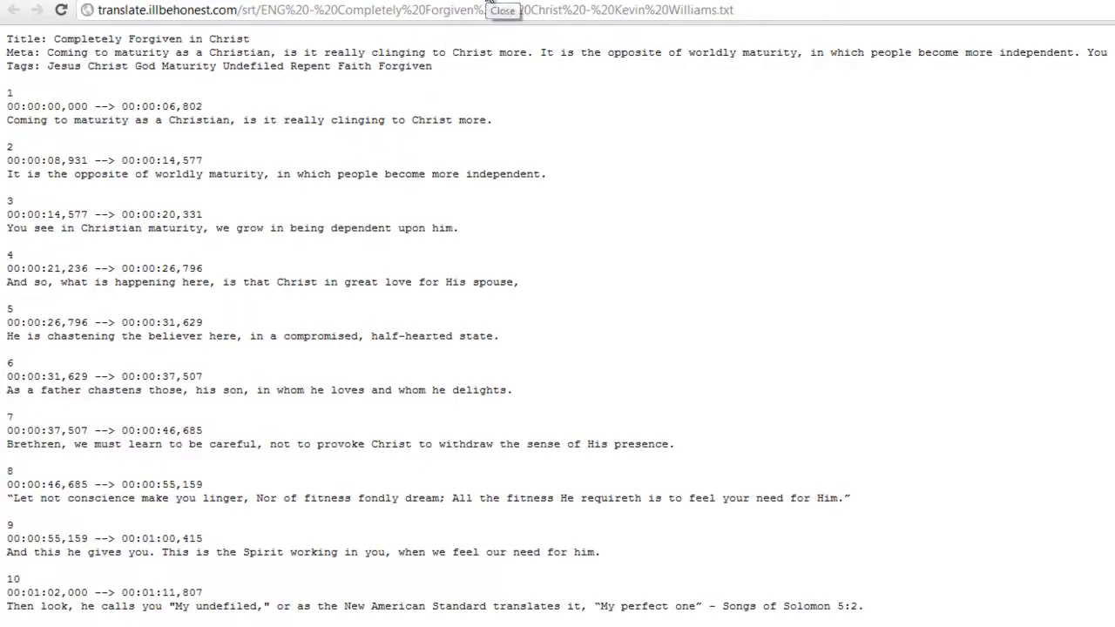
{"action": "left_click", "coordinate": [488, 2]}
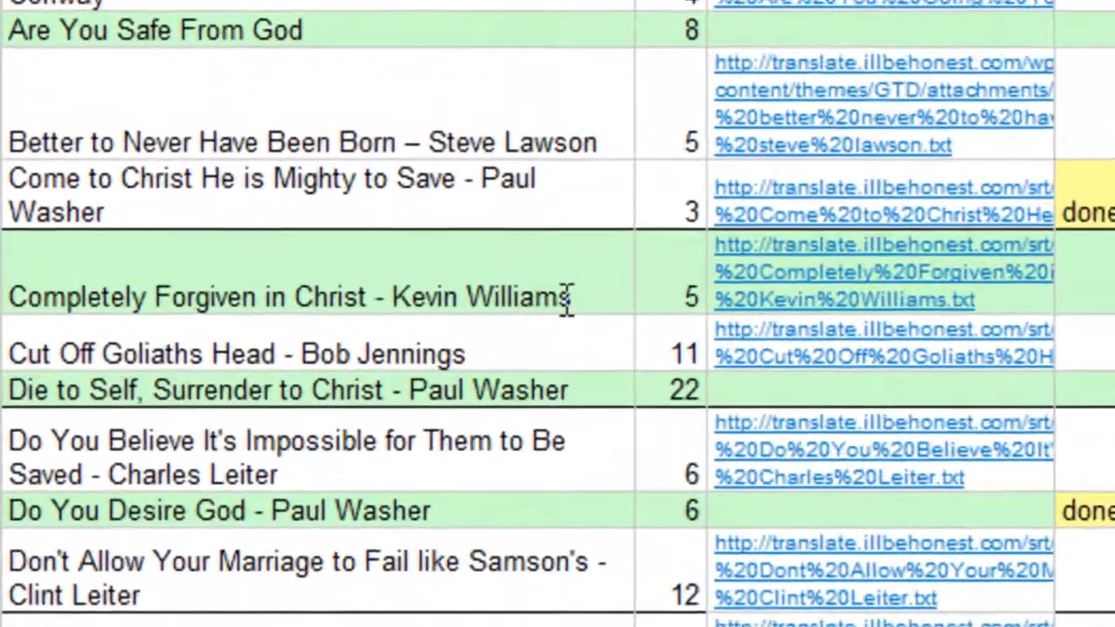
- Copy the title 'Completely Forgiven in Christ - Kevin Williams' and review the language columns
{"action": "left_click_drag", "start_coordinate": [566, 298], "coordinate": [24, 293]}
{"action": "key", "text": "ctrl+c"}
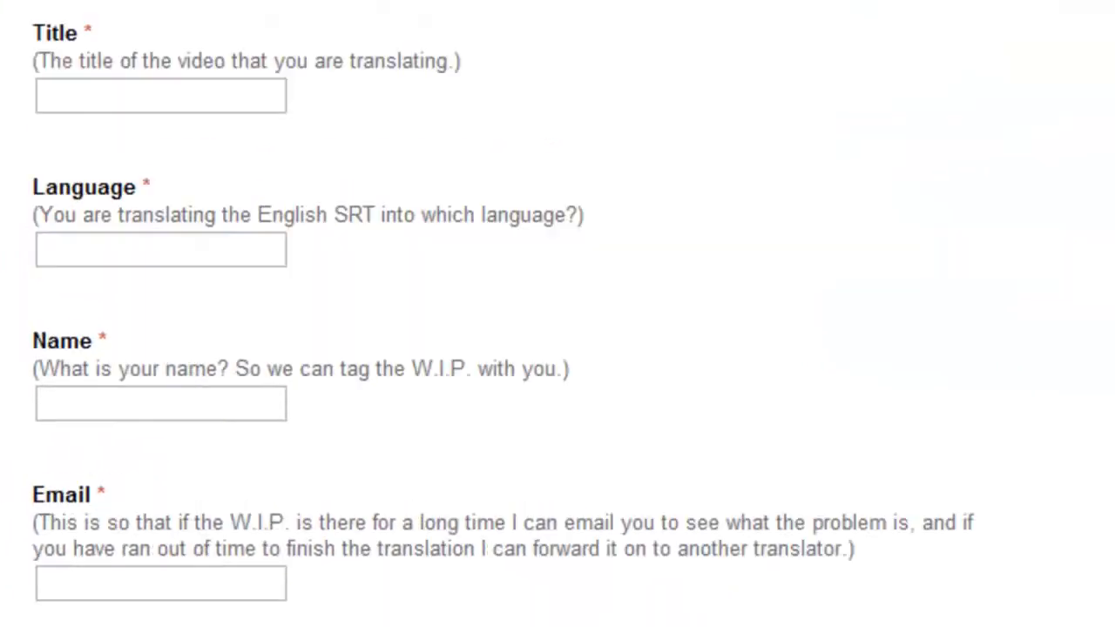
{"action": "scroll", "coordinate": [161, 61], "scroll_direction": "up", "scroll_amount": 3}
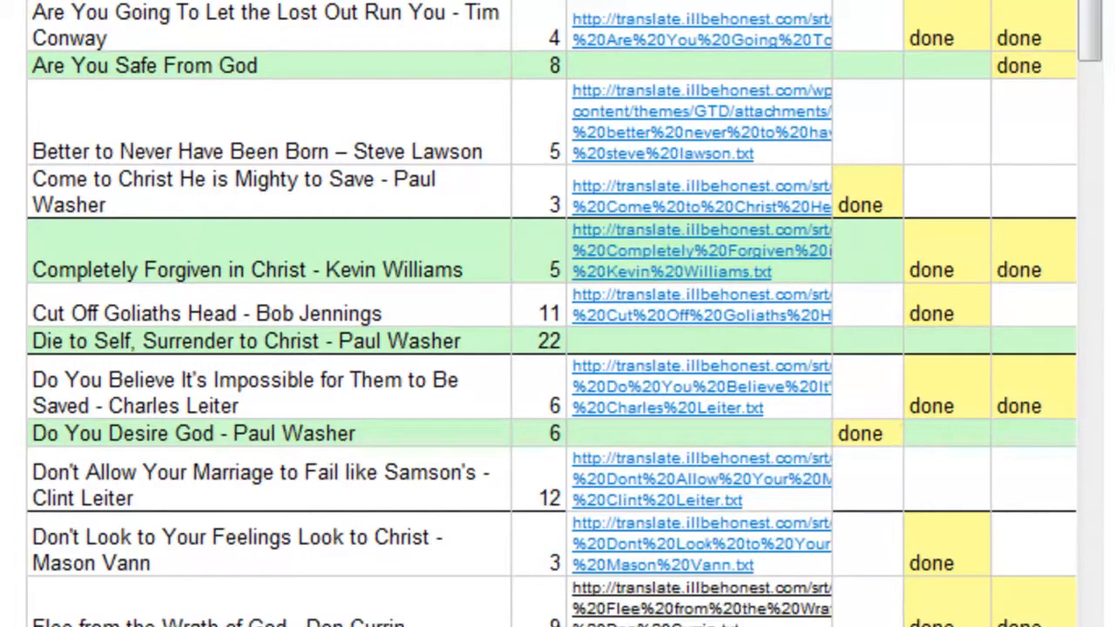
{"action": "scroll", "coordinate": [642, 91], "scroll_direction": "up", "scroll_amount": 3}
{"action": "scroll", "coordinate": [642, 91], "scroll_direction": "right", "scroll_amount": 10}
{"action": "left_click_drag", "start_coordinate": [642, 91], "coordinate": [538, 86]}
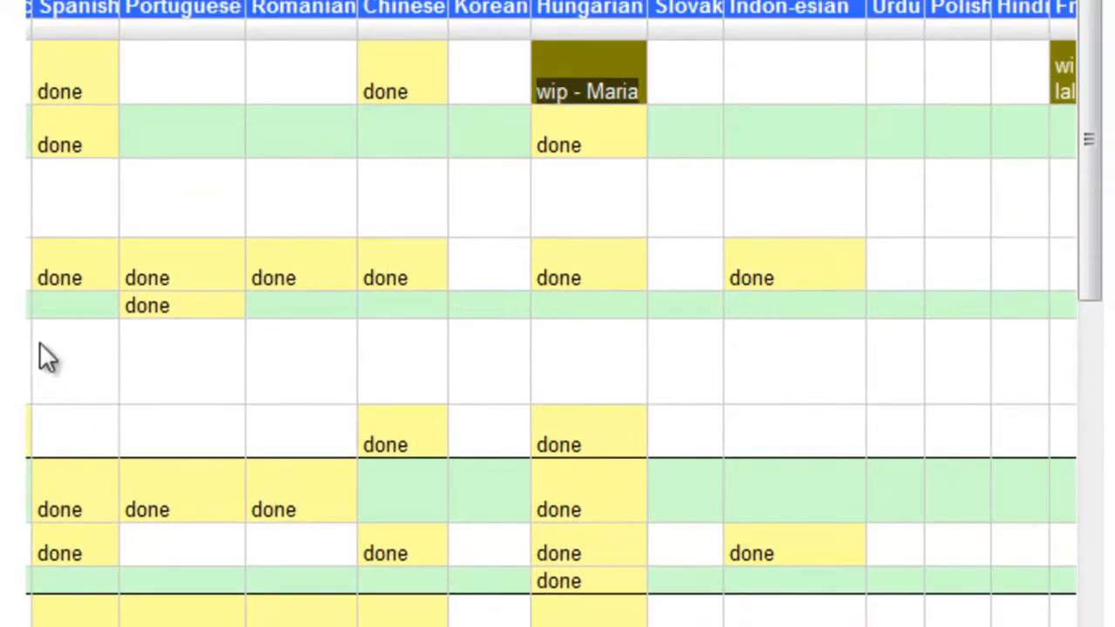
{"action": "scroll", "coordinate": [45, 356], "scroll_direction": "down", "scroll_amount": 10}
- Fill the form with the copied video title and Chinese as the language
{"action": "left_click", "coordinate": [98, 617]}
{"action": "key", "text": "ctrl+v"}
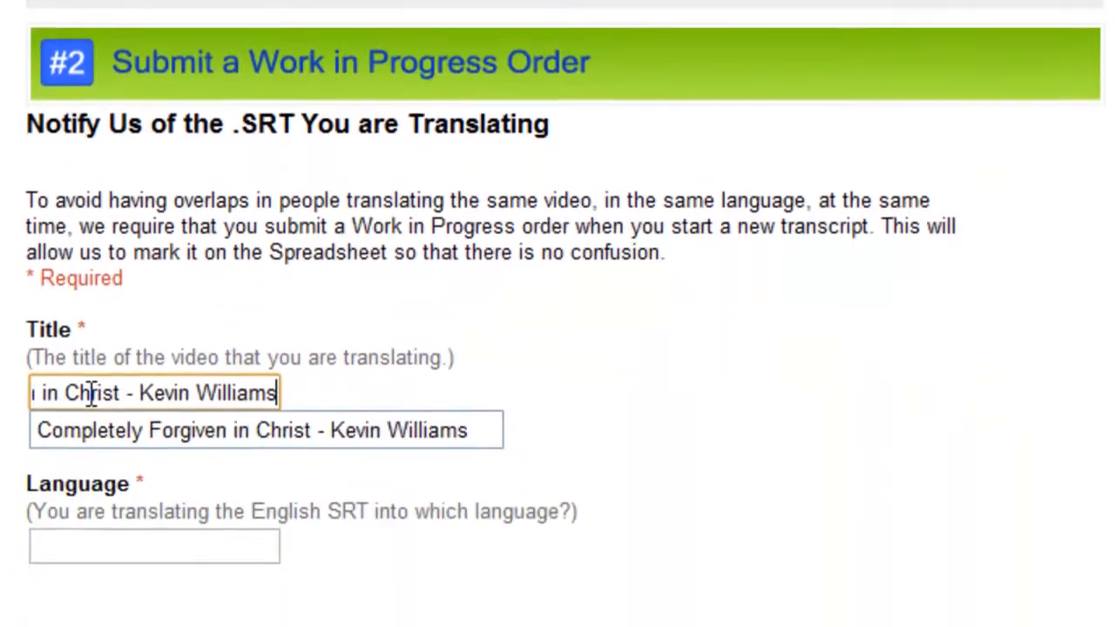
{"action": "key", "text": "Tab"}
{"action": "type", "text": "Chinese"}
{"action": "key", "text": "Tab"}
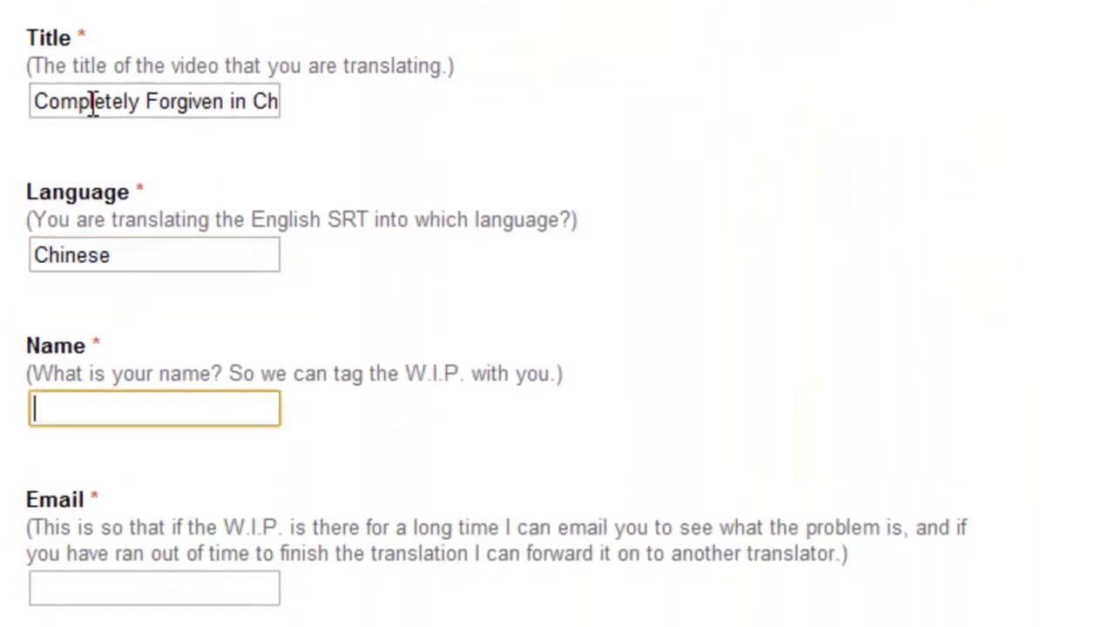
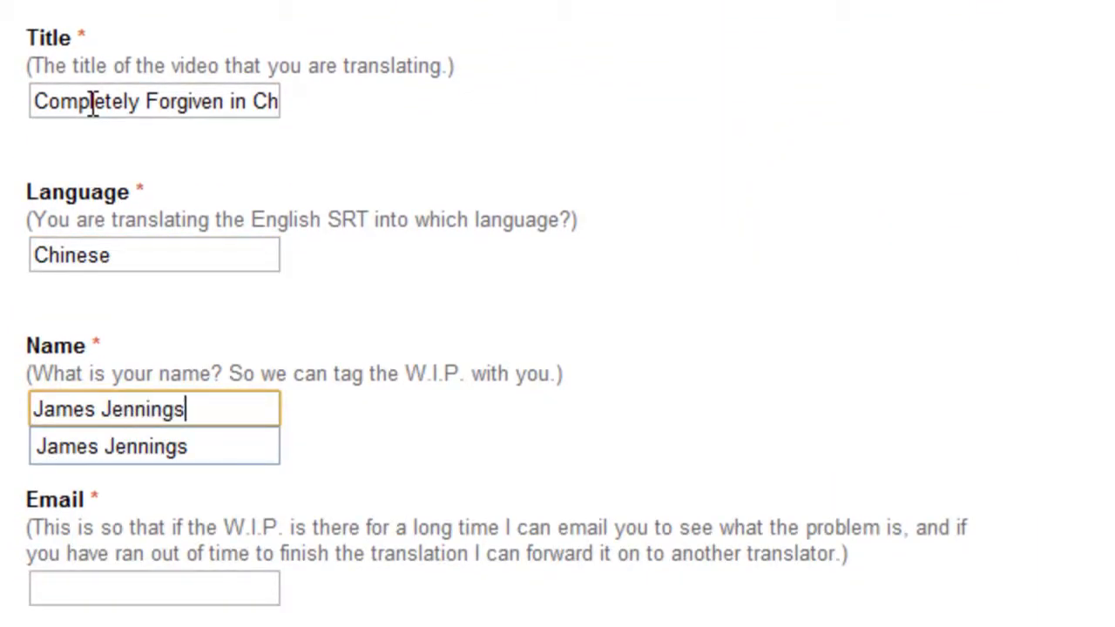
- Enter the translator's name and e-mail address, then submit the form
{"action": "key", "text": "Tab"}
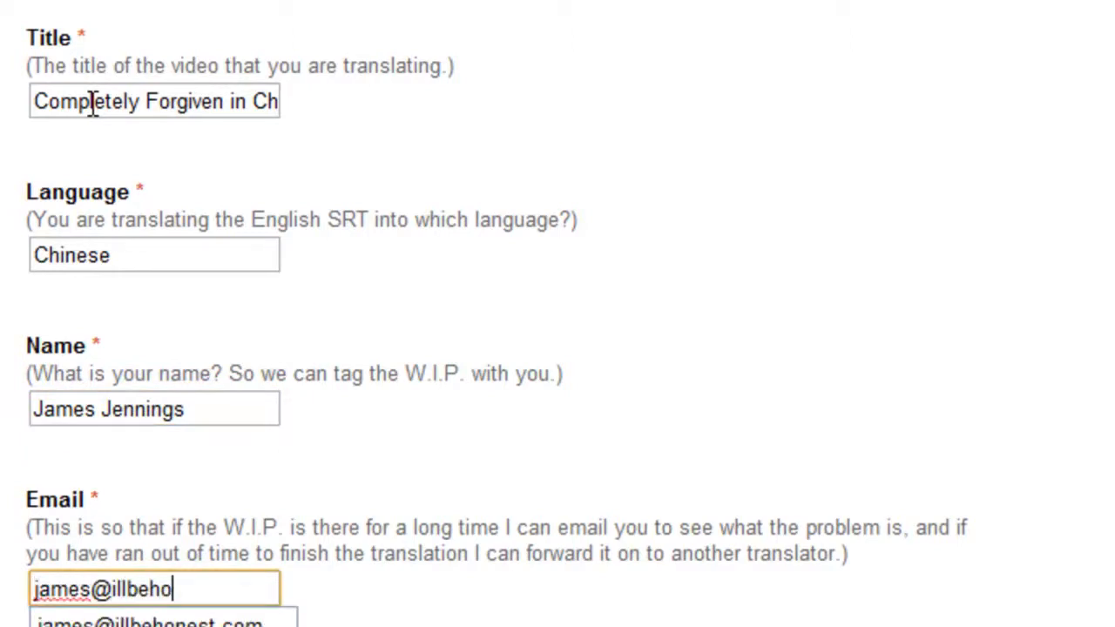
{"action": "left_click", "coordinate": [506, 526]}
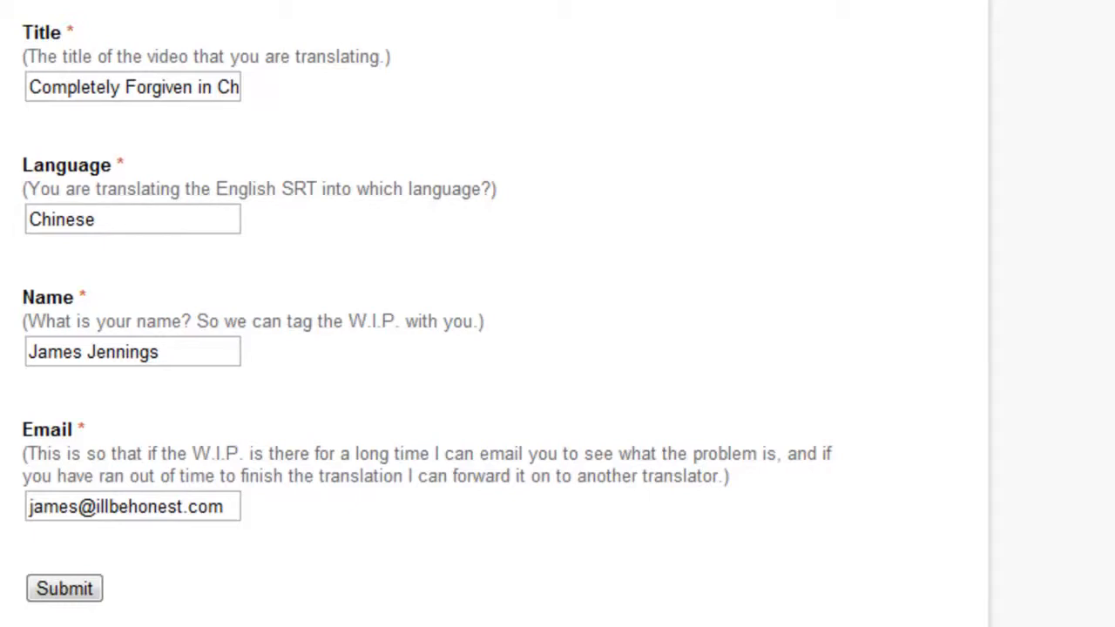
{"action": "scroll", "coordinate": [557, 314], "scroll_direction": "down", "scroll_amount": 3}
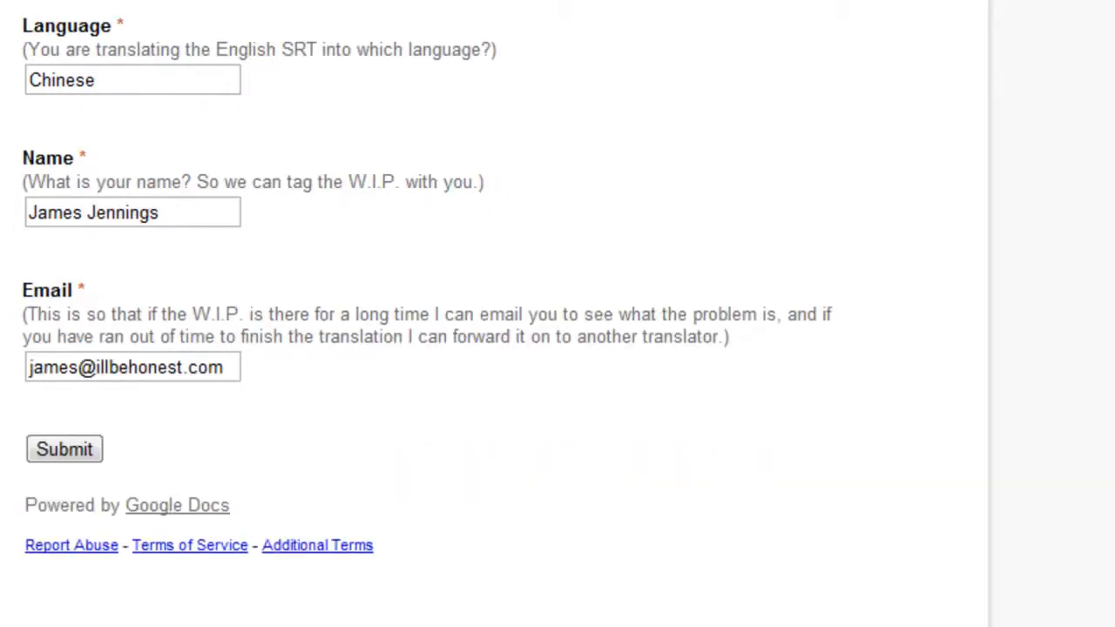
{"action": "left_click", "coordinate": [53, 456]}
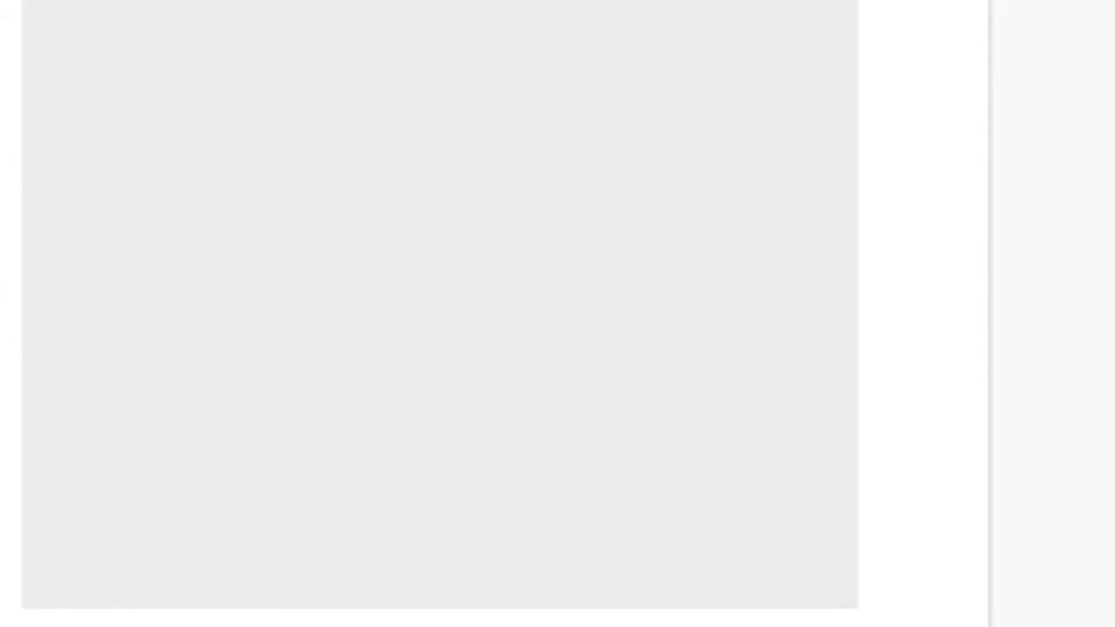
- Add a new 'Title:' line below the English title line in Notepad
{"action": "scroll", "coordinate": [369, 178], "scroll_direction": "up", "scroll_amount": 10}
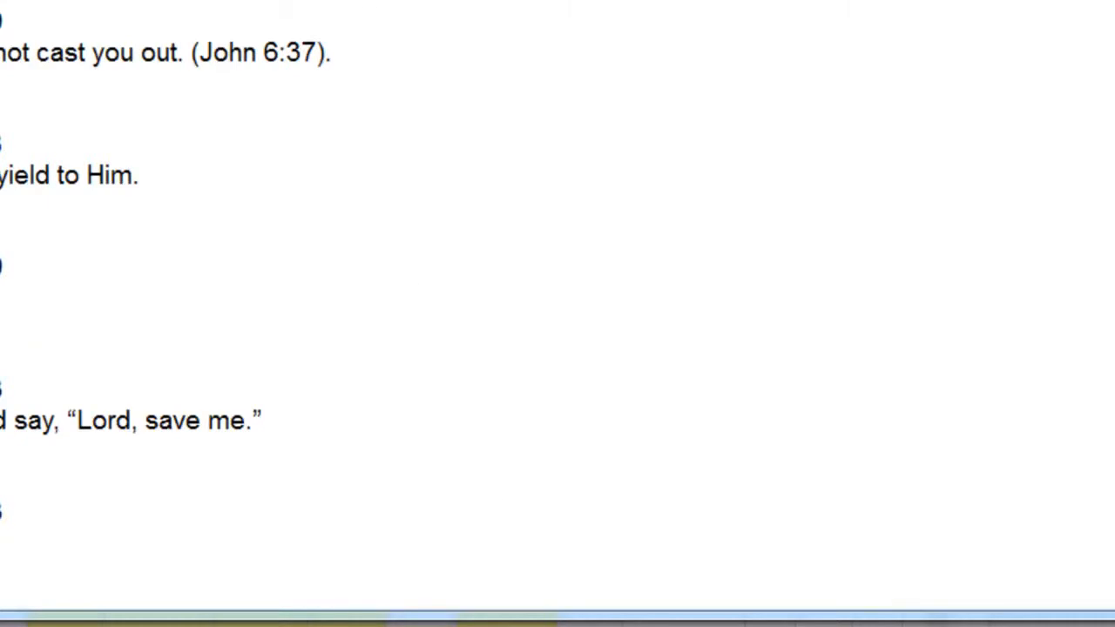
{"action": "scroll", "coordinate": [557, 330], "scroll_direction": "up", "scroll_amount": 20}
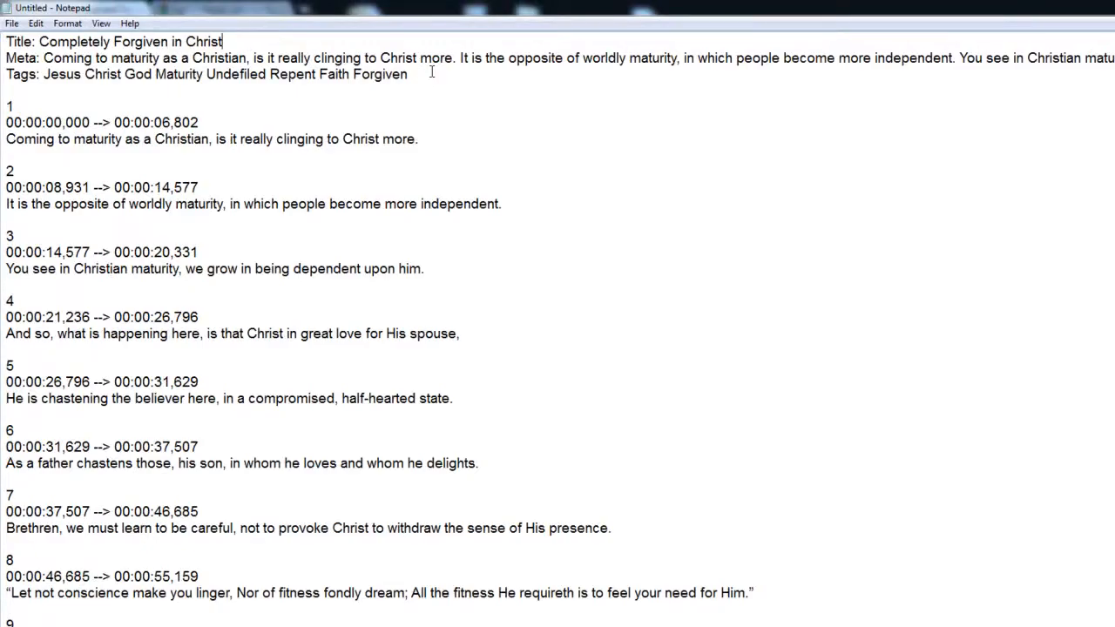
{"action": "key", "text": "Return"}
{"action": "type", "text": "Title:"}
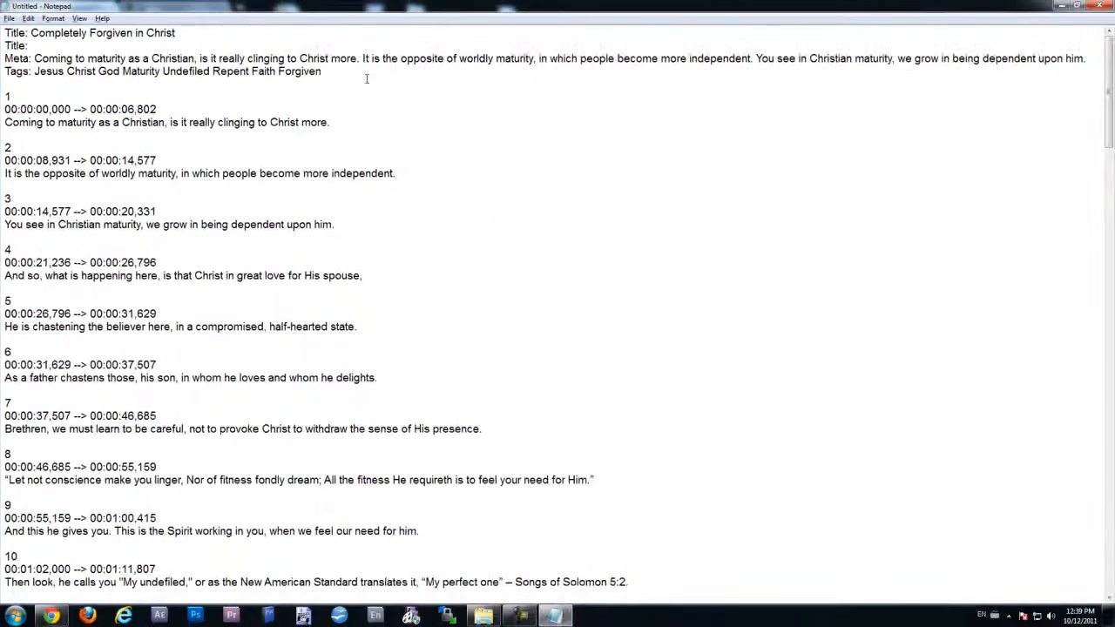
{"action": "key", "text": "alt+Tab"}
{"action": "key", "text": "ctrl+Tab"}
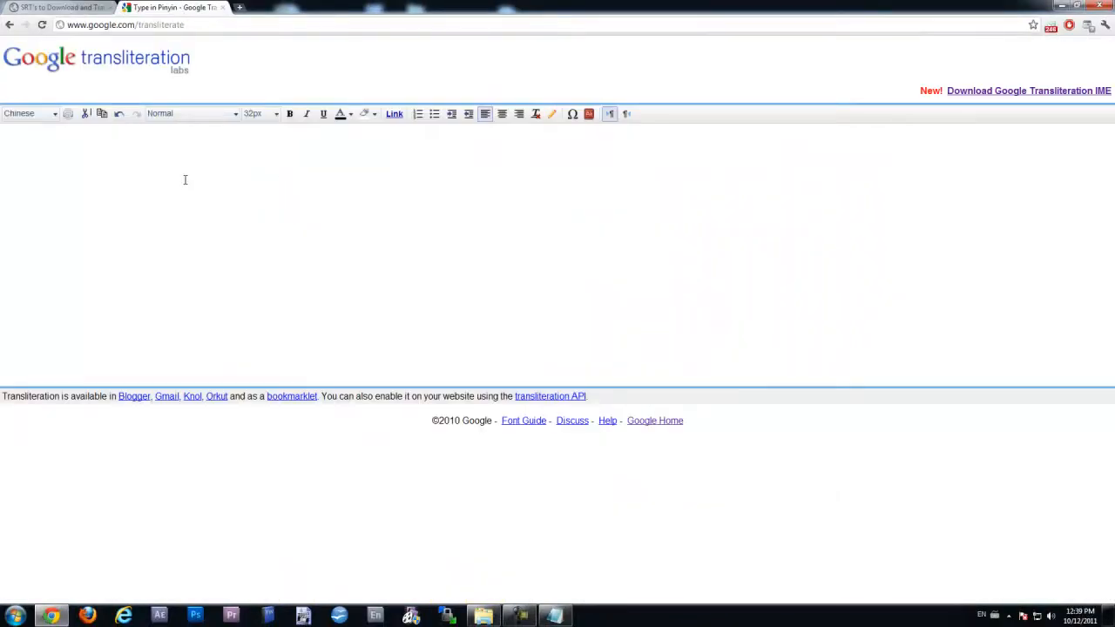
- Compose 你好吗？ from Pinyin 'ni hao ma' and paste it after the new Title:
{"action": "type", "text": "ni"}
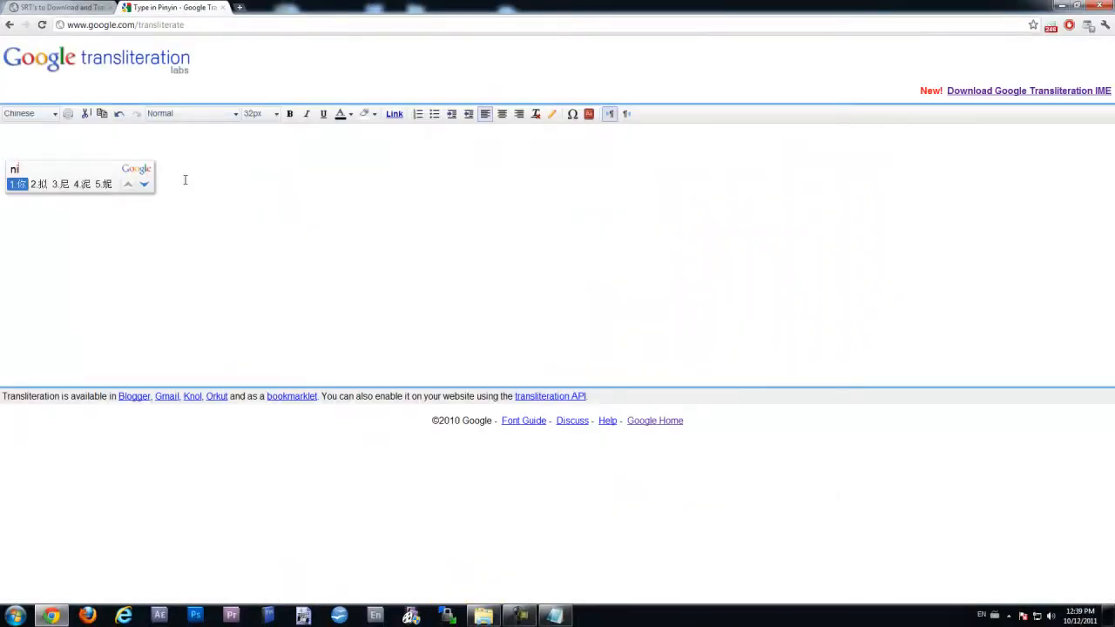
{"action": "key", "text": "space"}
{"action": "type", "text": "hao"}
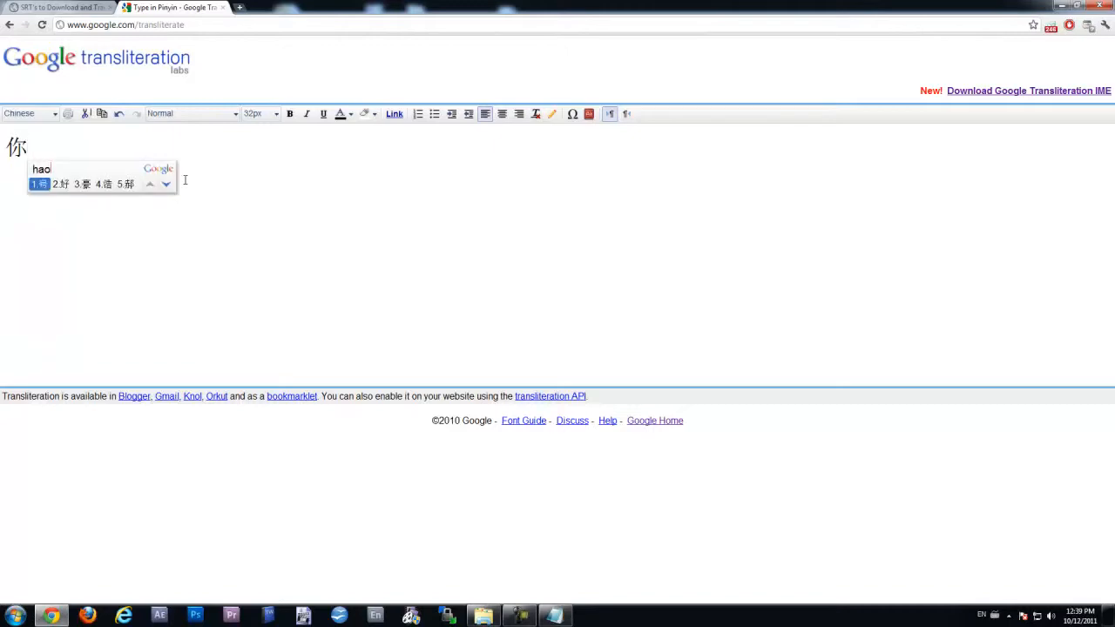
{"action": "key", "text": "space"}
{"action": "type", "text": "ma2"}
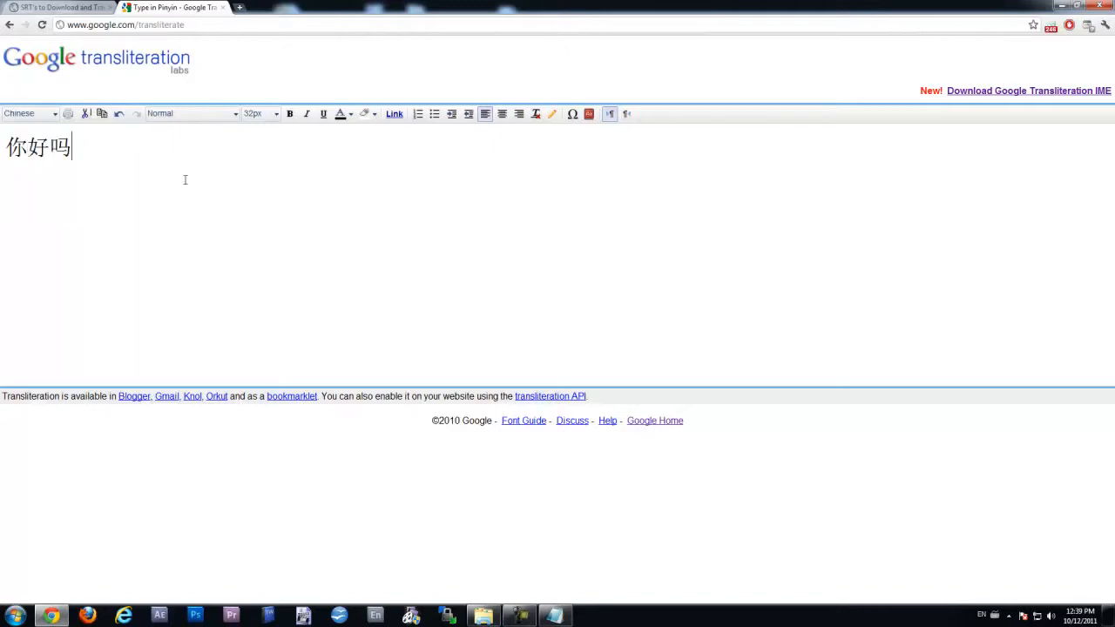
{"action": "type", "text": "?"}
{"action": "key", "text": "ctrl+a"}
{"action": "key", "text": "ctrl+c"}
{"action": "key", "text": "alt+Tab"}
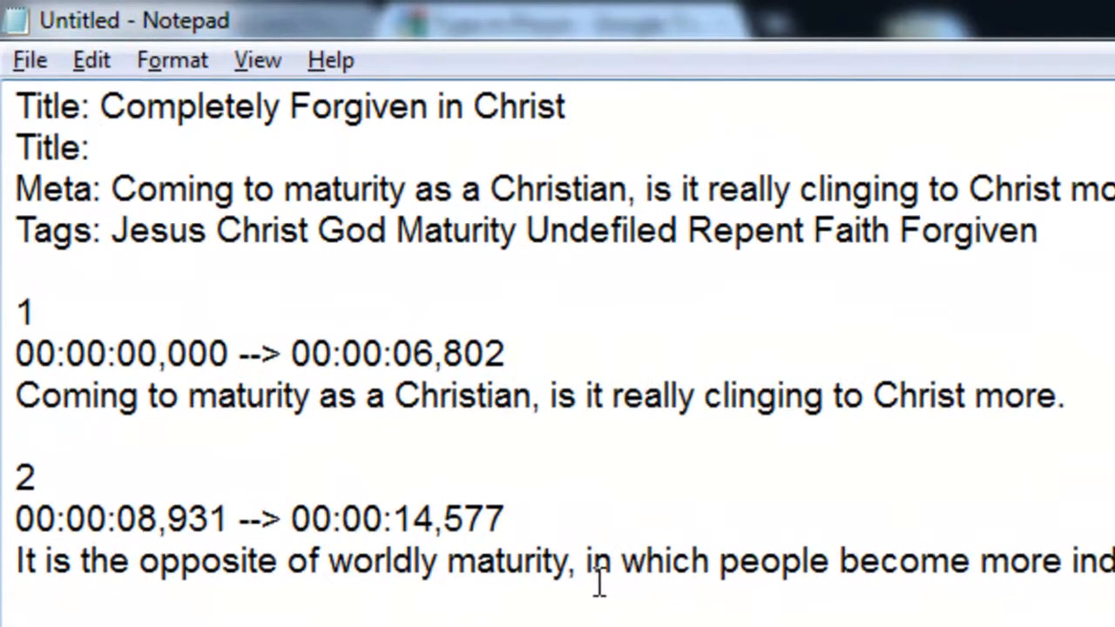
{"action": "key", "text": "ctrl+v"}
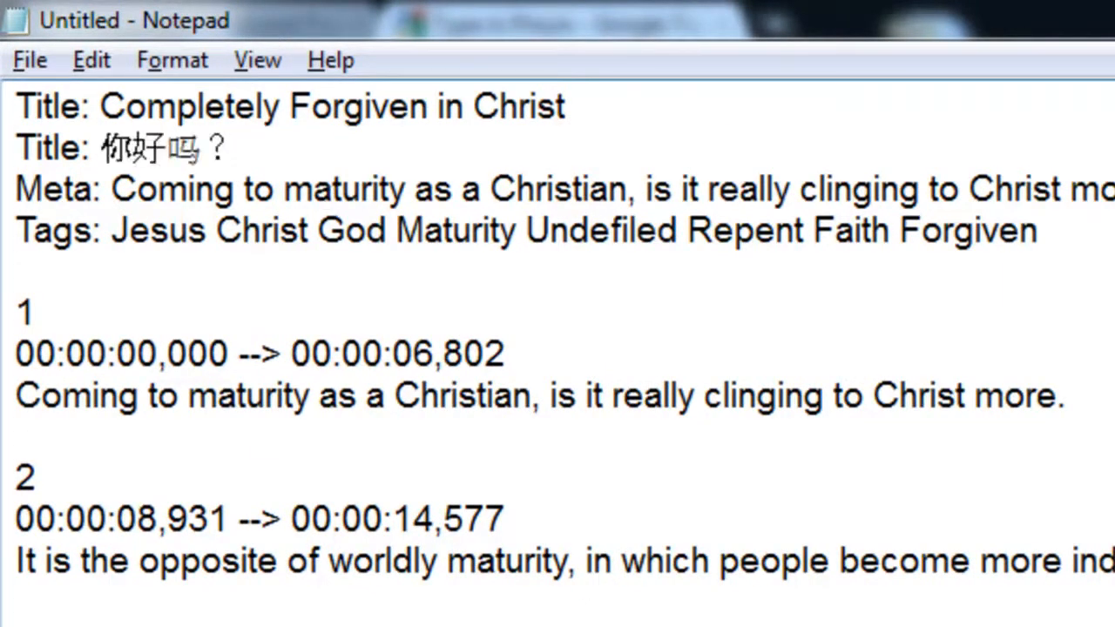
- Add a 'Meta:' line reading 你好吗 below the English Meta line
{"action": "key", "text": "Down"}
{"action": "key", "text": "End"}
{"action": "key", "text": "Return"}
{"action": "type", "text": "Meta:"}
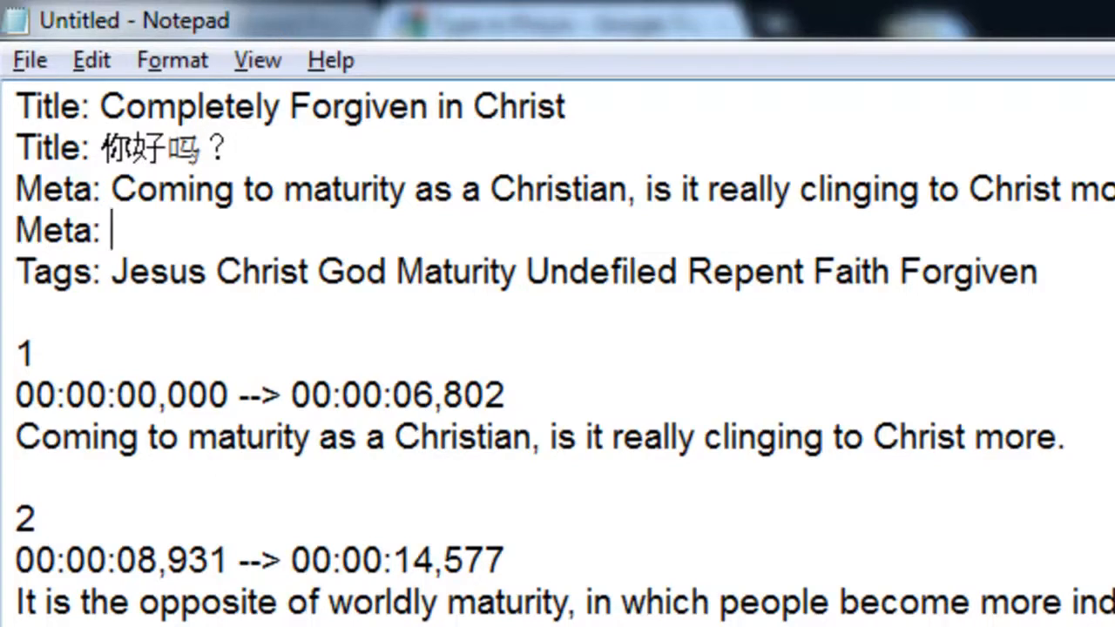
{"action": "key", "text": "ctrl+v"}
{"action": "key", "text": "BackSpace"}
{"action": "key", "text": "BackSpace"}
{"action": "key", "text": "ctrl+z"}
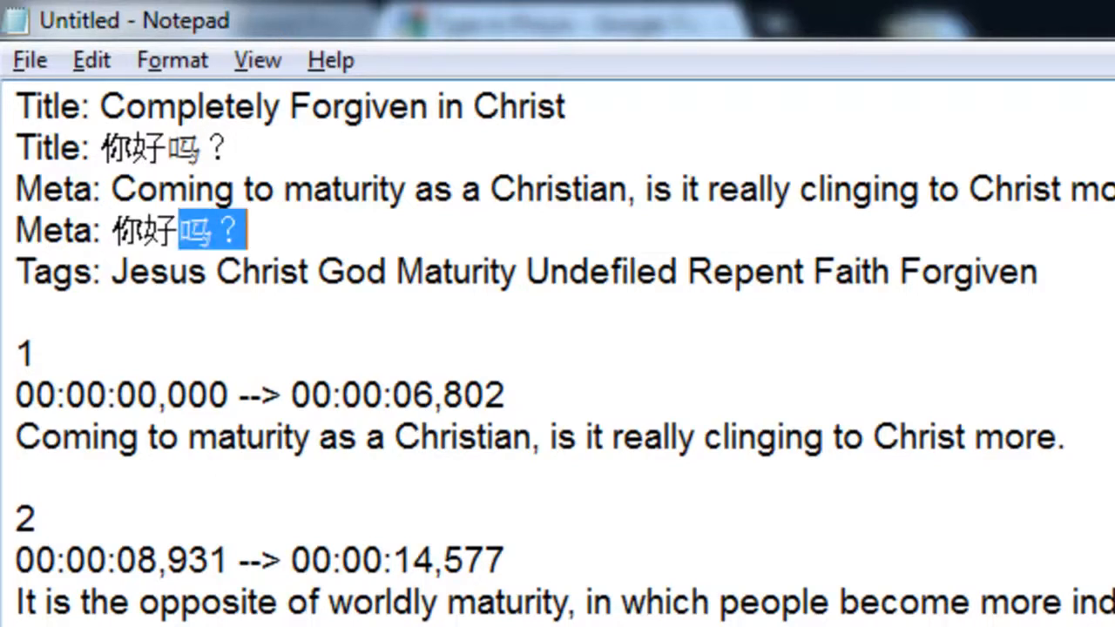
{"action": "left_click", "coordinate": [397, 225]}
{"action": "key", "text": "BackSpace"}
{"action": "left_click_drag", "start_coordinate": [266, 238], "coordinate": [118, 232]}
{"action": "key", "text": "ctrl+c"}
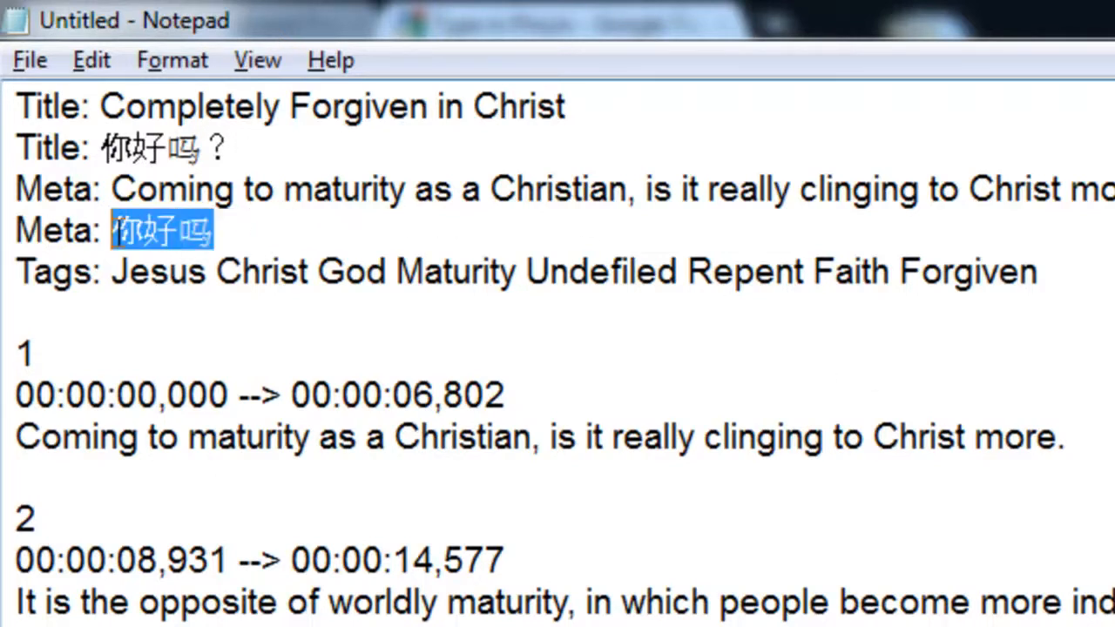
- Add a 'Tags:' line with 你好吗 pasted four times below the English Tags
{"action": "left_click", "coordinate": [1048, 271]}
{"action": "key", "text": "Return"}
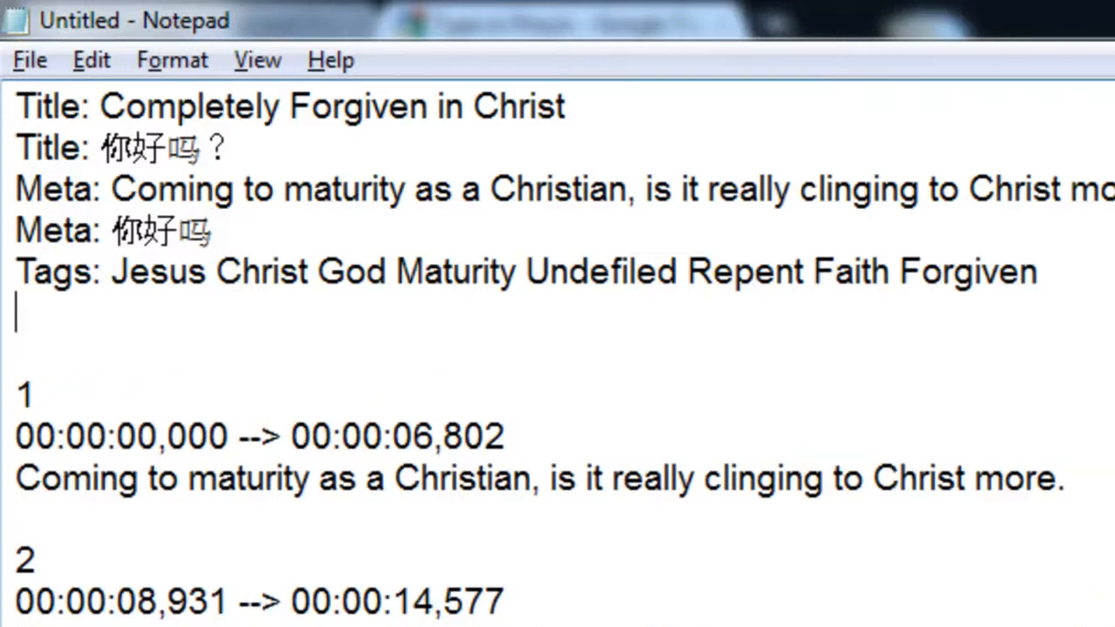
{"action": "type", "text": "Tags:"}
{"action": "key", "text": "ctrl+v"}
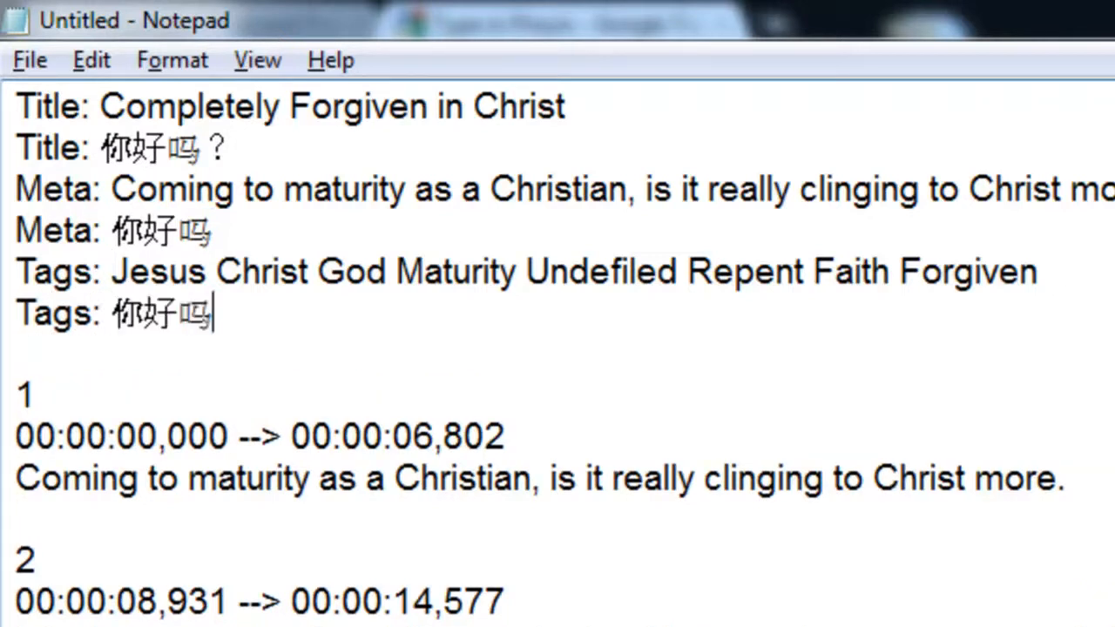
{"action": "key", "text": "ctrl+v"}
{"action": "key", "text": "ctrl+v"}
{"action": "key", "text": "ctrl+v"}
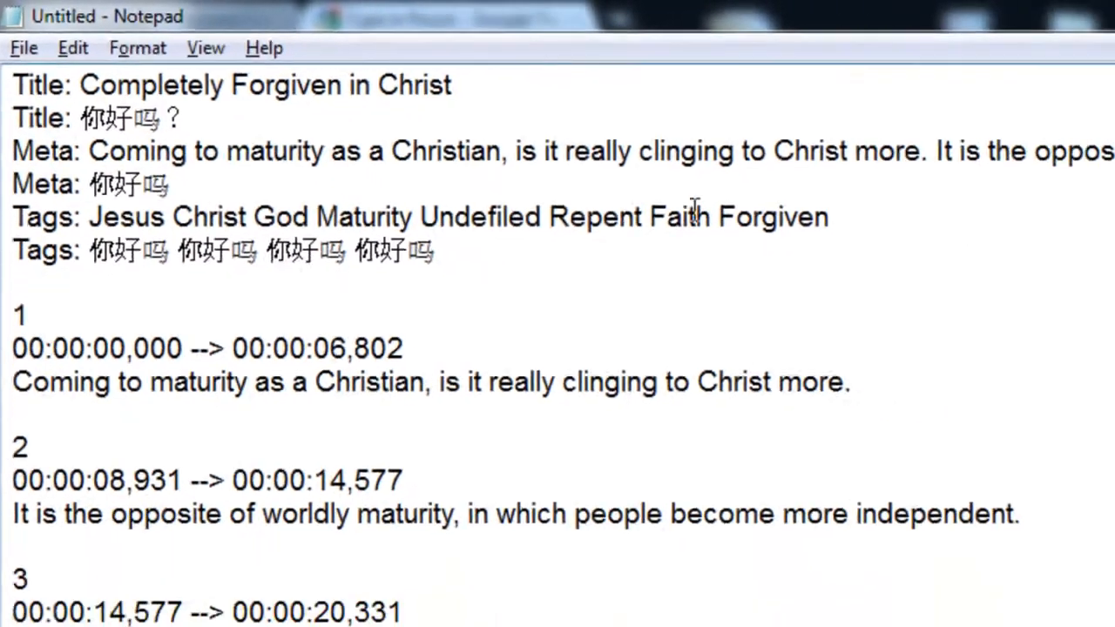
- Below subtitle 1's English sentence, add a new line with three pasted copies of 你好吗
{"action": "left_click_drag", "start_coordinate": [298, 50], "coordinate": [181, 102]}
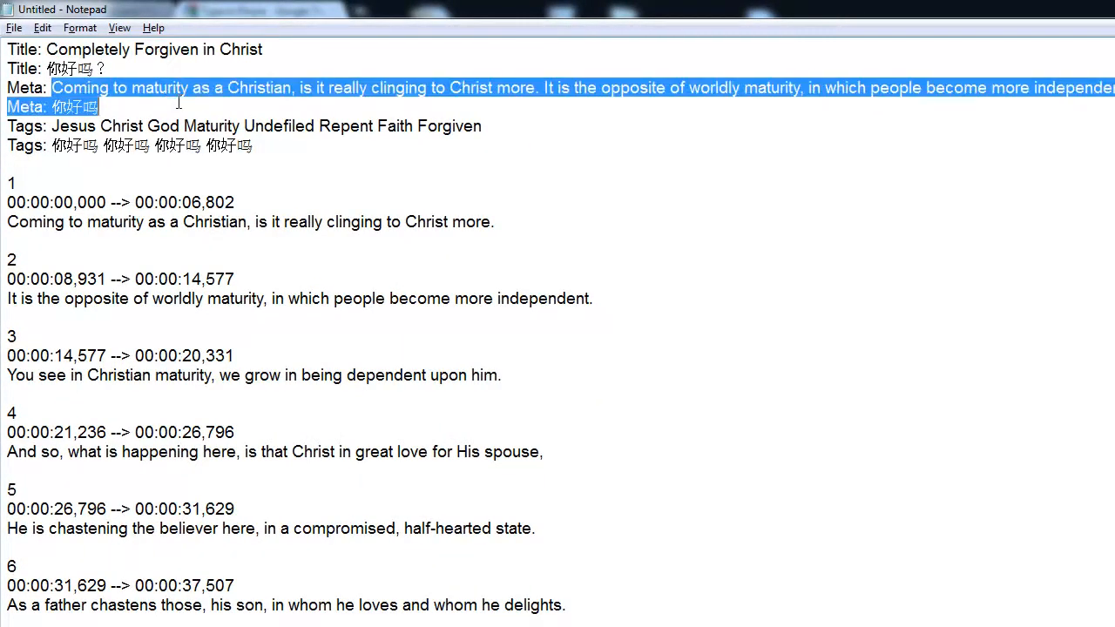
{"action": "left_click", "coordinate": [61, 126]}
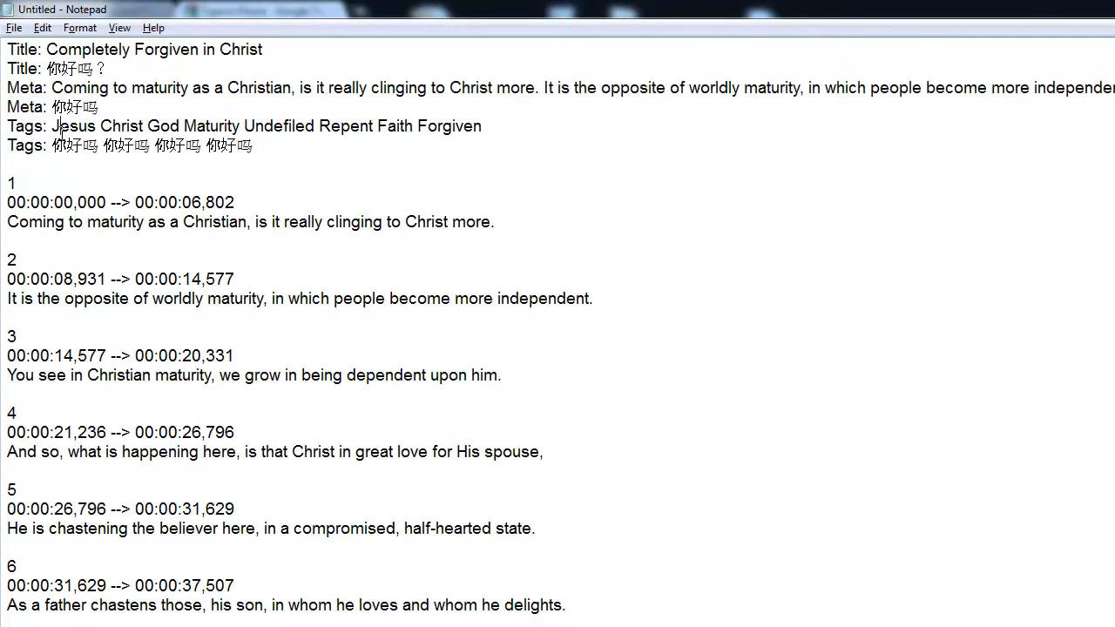
{"action": "double_click", "coordinate": [12, 185]}
{"action": "left_click_drag", "start_coordinate": [14, 221], "coordinate": [566, 220]}
{"action": "left_click", "coordinate": [541, 222]}
{"action": "key", "text": "Return"}
{"action": "key", "text": "ctrl+v"}
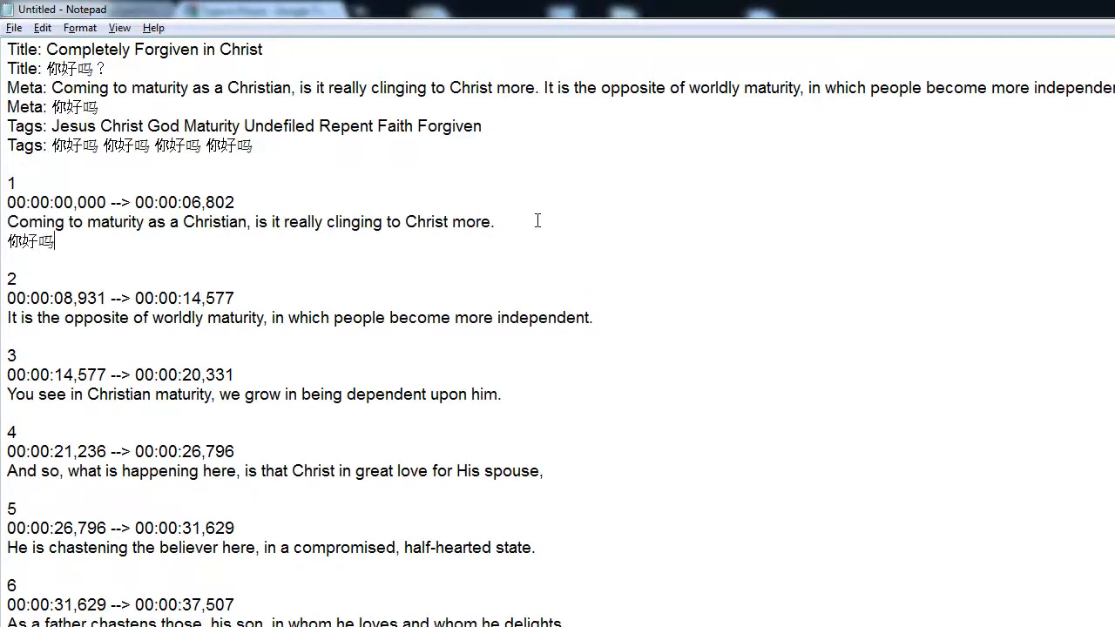
{"action": "key", "text": "ctrl+v"}
{"action": "key", "text": "ctrl+v"}
{"action": "key", "text": "ctrl+v"}
{"action": "key", "text": "ctrl+v"}
{"action": "key", "text": "ctrl+v"}
{"action": "key", "text": "ctrl+v"}
{"action": "key", "text": "ctrl+v"}
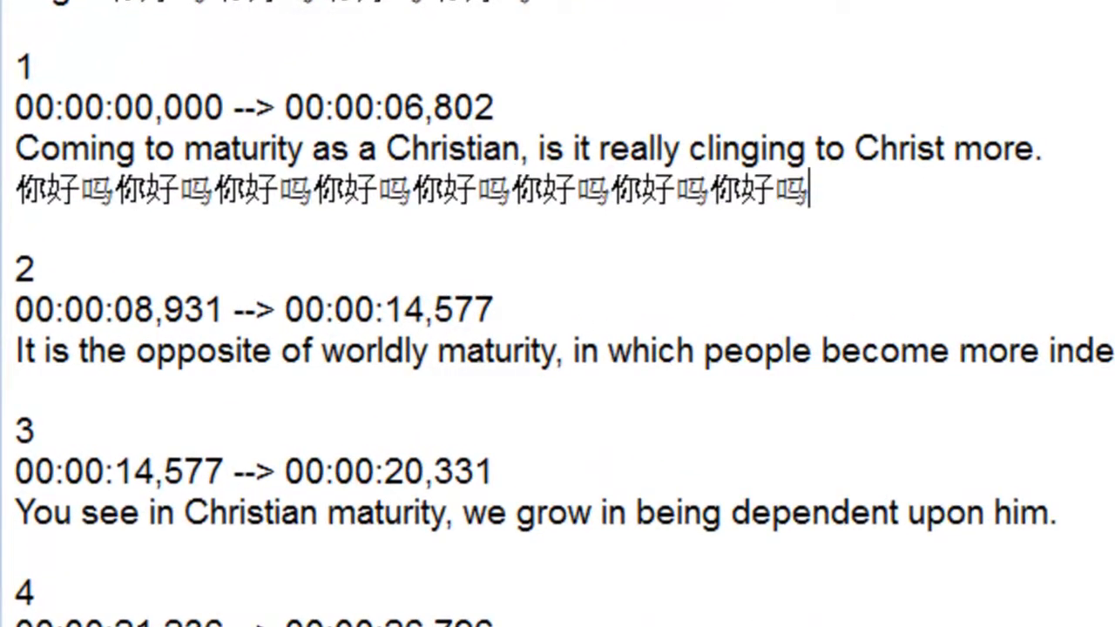
{"action": "key", "text": "ctrl+v"}
{"action": "key", "text": "Down"}
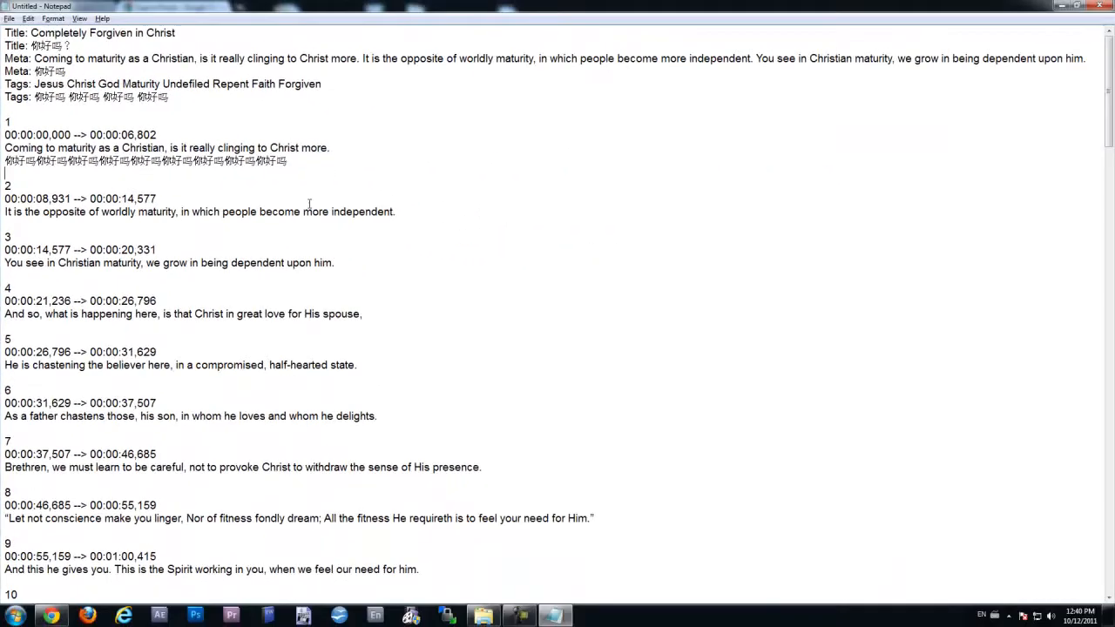
{"action": "scroll", "coordinate": [305, 213], "scroll_direction": "down", "scroll_amount": 19}
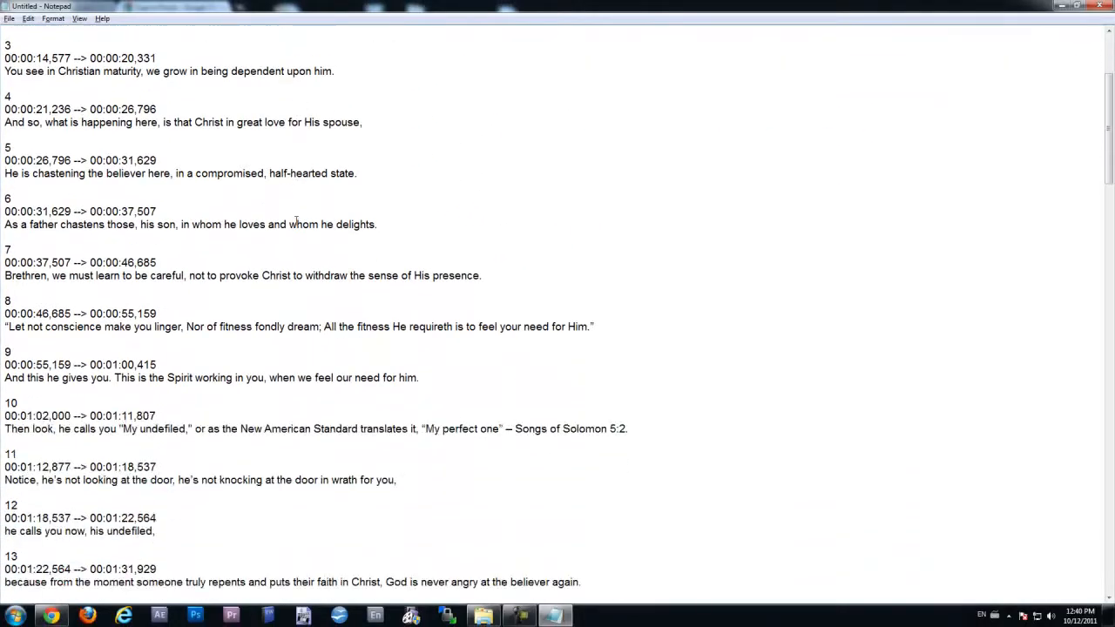
{"action": "scroll", "coordinate": [341, 268], "scroll_direction": "up", "scroll_amount": 20}
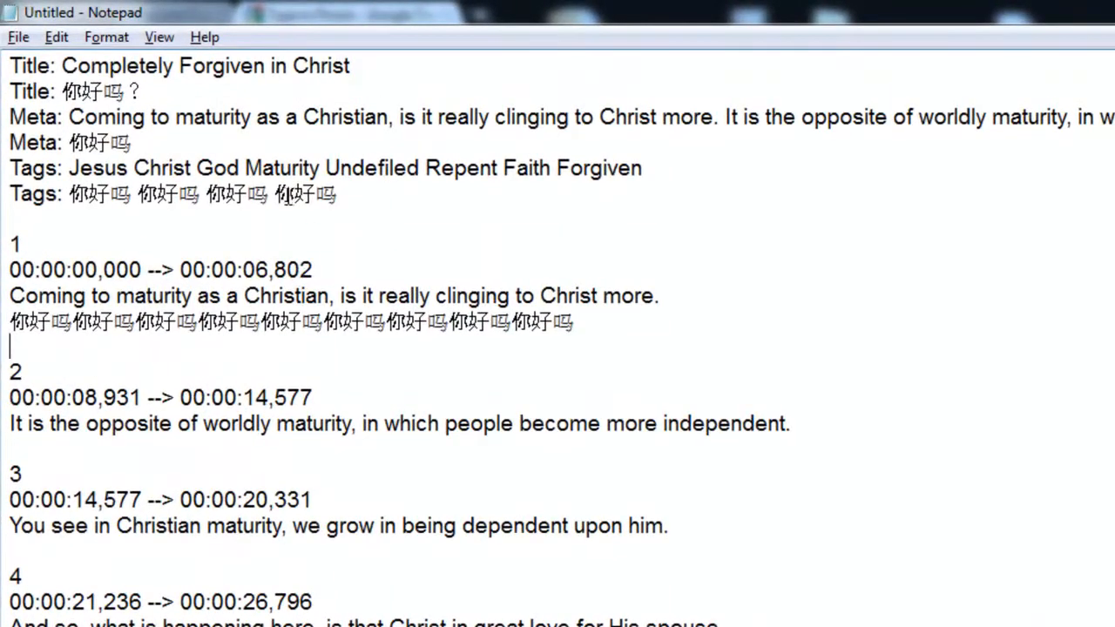
- Delete the English Title, Meta and Tags lines, keeping only their Chinese versions
{"action": "left_click_drag", "start_coordinate": [417, 68], "coordinate": [9, 67]}
{"action": "key", "text": "BackSpace"}
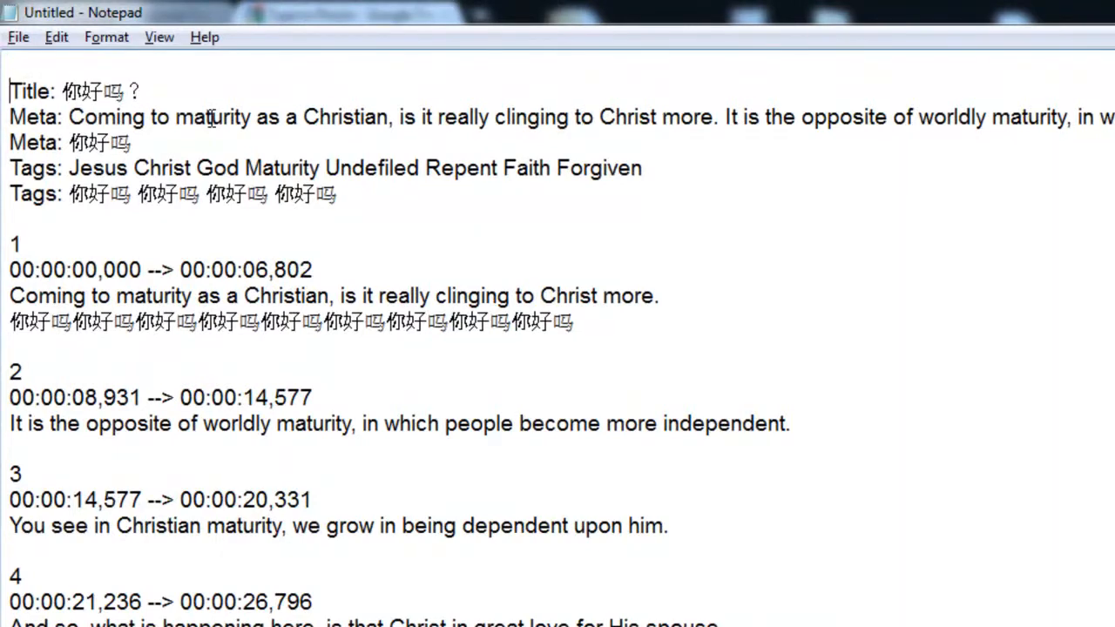
{"action": "key", "text": "BackSpace"}
{"action": "key", "text": "Down"}
{"action": "key", "text": "Down"}
{"action": "key", "text": "shift+Down"}
{"action": "key", "text": "Up"}
{"action": "key", "text": "Up"}
{"action": "key", "text": "shift+End"}
{"action": "key", "text": "BackSpace"}
{"action": "key", "text": "BackSpace"}
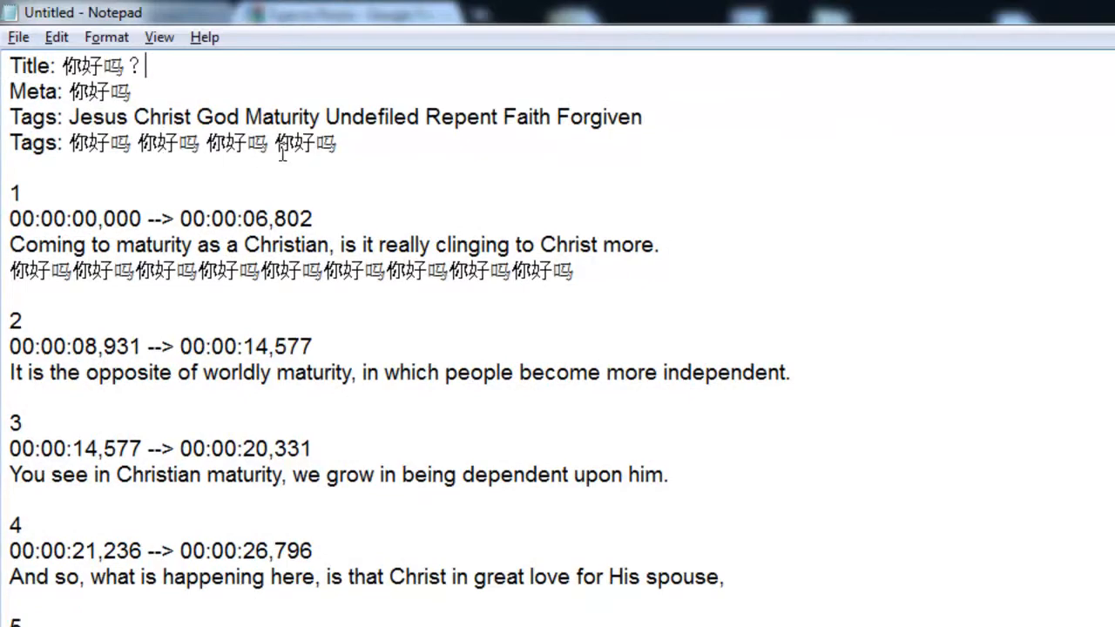
{"action": "left_click_drag", "start_coordinate": [682, 120], "coordinate": [4, 117]}
{"action": "key", "text": "BackSpace"}
{"action": "key", "text": "BackSpace"}
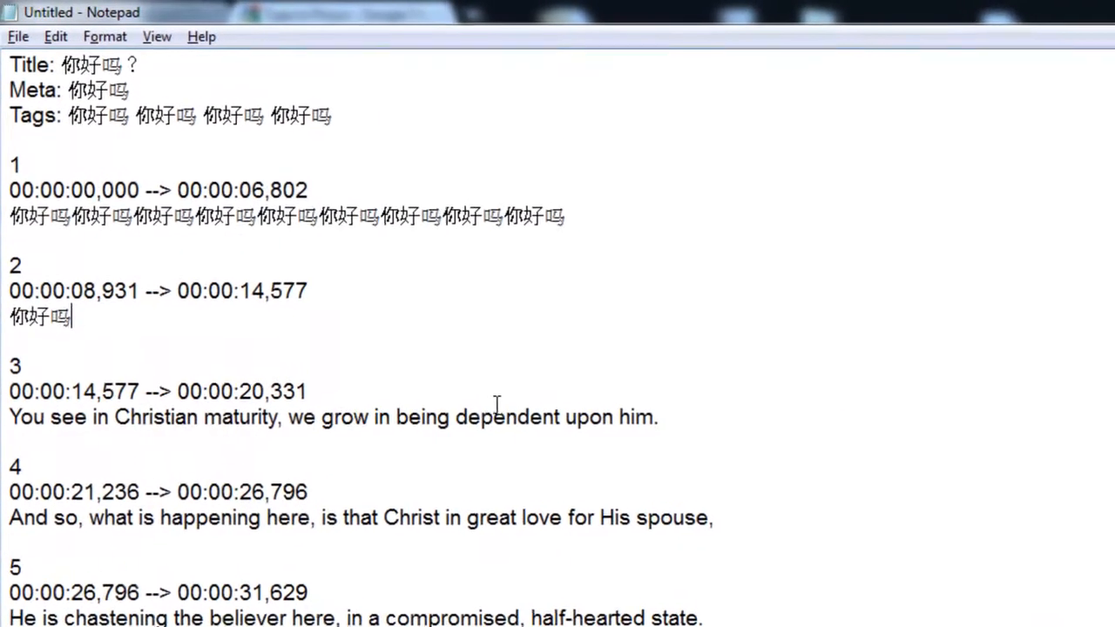
- Delete the entire remaining Title, Meta and Tags header block
{"action": "left_click_drag", "start_coordinate": [122, 65], "coordinate": [61, 66]}
{"action": "left_click", "coordinate": [55, 139]}
{"action": "left_click_drag", "start_coordinate": [363, 115], "coordinate": [4, 63]}
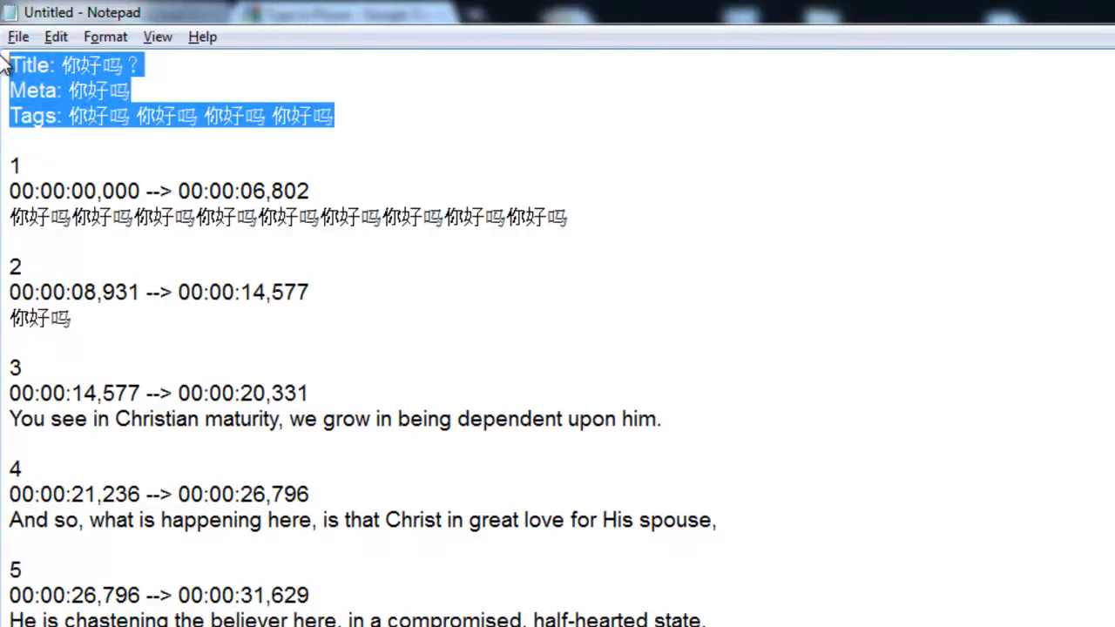
{"action": "key", "text": "Delete"}
{"action": "key", "text": "Delete"}
{"action": "key", "text": "Delete"}
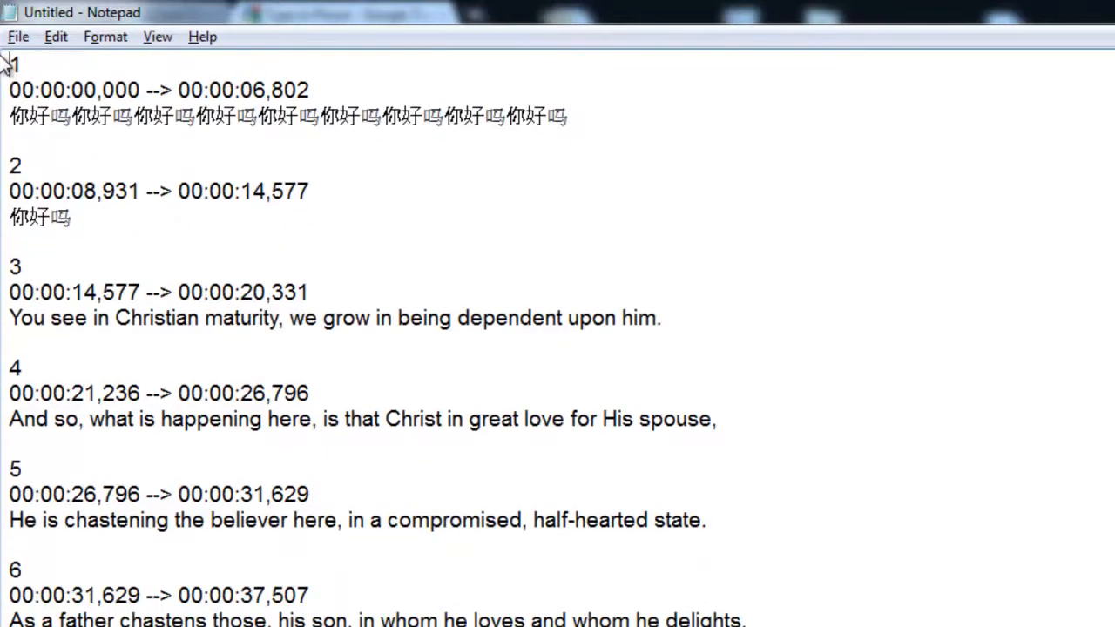
- Review subtitles 1 and 2, which now hold only the Chinese 你好吗 text
{"action": "left_click_drag", "start_coordinate": [641, 126], "coordinate": [5, 121]}
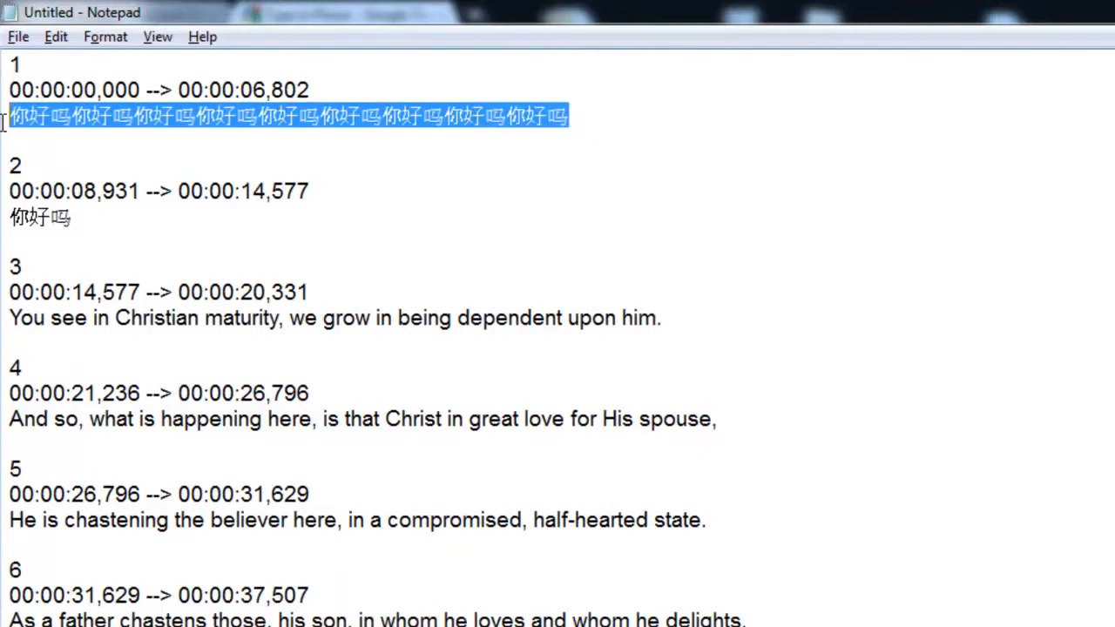
{"action": "left_click", "coordinate": [9, 139]}
{"action": "left_click", "coordinate": [13, 65]}
{"action": "left_click_drag", "start_coordinate": [13, 66], "coordinate": [214, 256]}
{"action": "left_click", "coordinate": [37, 256]}
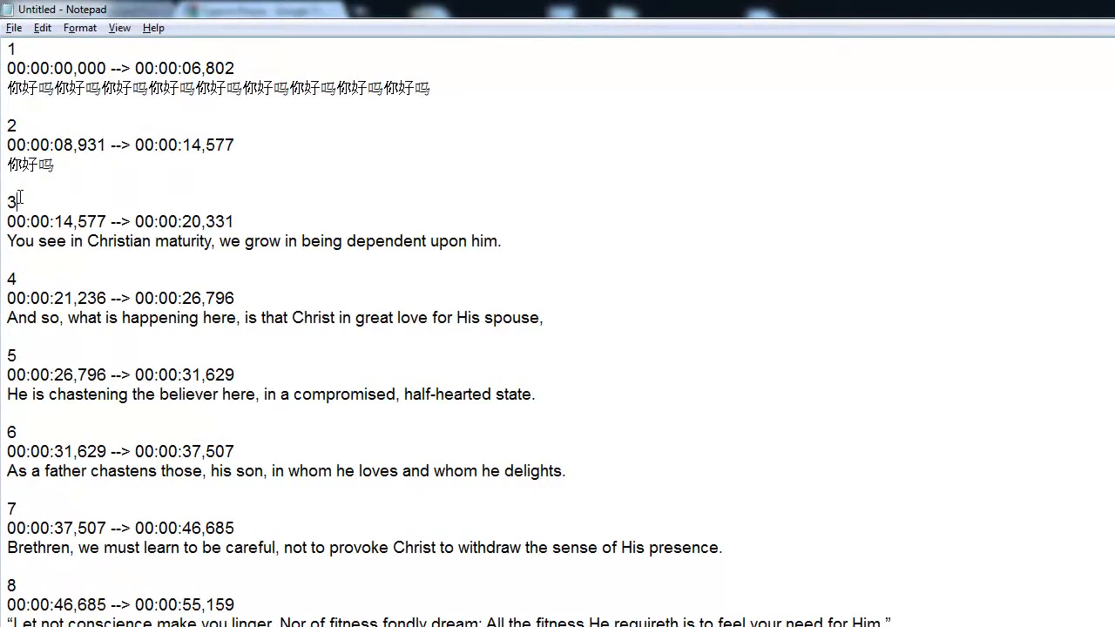
- Undo to restore the Chinese header, then paste 你好吗 on a new line under subtitle 3
{"action": "key", "text": "ctrl+z"}
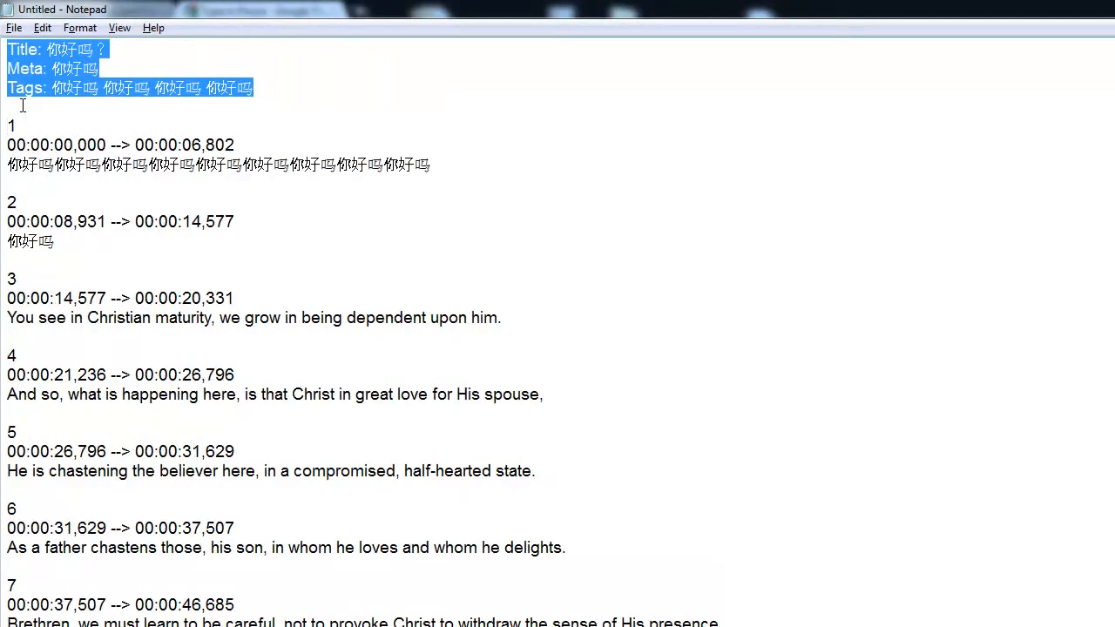
{"action": "left_click", "coordinate": [144, 192]}
{"action": "left_click_drag", "start_coordinate": [55, 241], "coordinate": [8, 241]}
{"action": "key", "text": "ctrl+c"}
{"action": "left_click", "coordinate": [530, 318]}
{"action": "key", "text": "Return"}
{"action": "key", "text": "ctrl+v"}
{"action": "left_click_drag", "start_coordinate": [517, 321], "coordinate": [2, 320]}
{"action": "left_click_drag", "start_coordinate": [98, 340], "coordinate": [3, 340]}
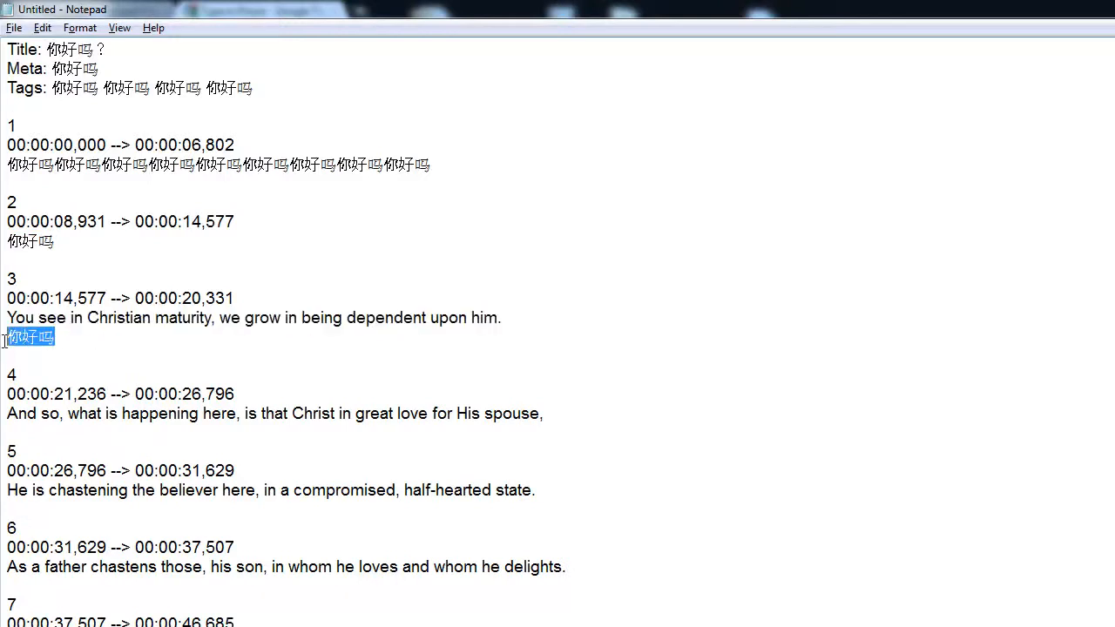
{"action": "left_click", "coordinate": [77, 342]}
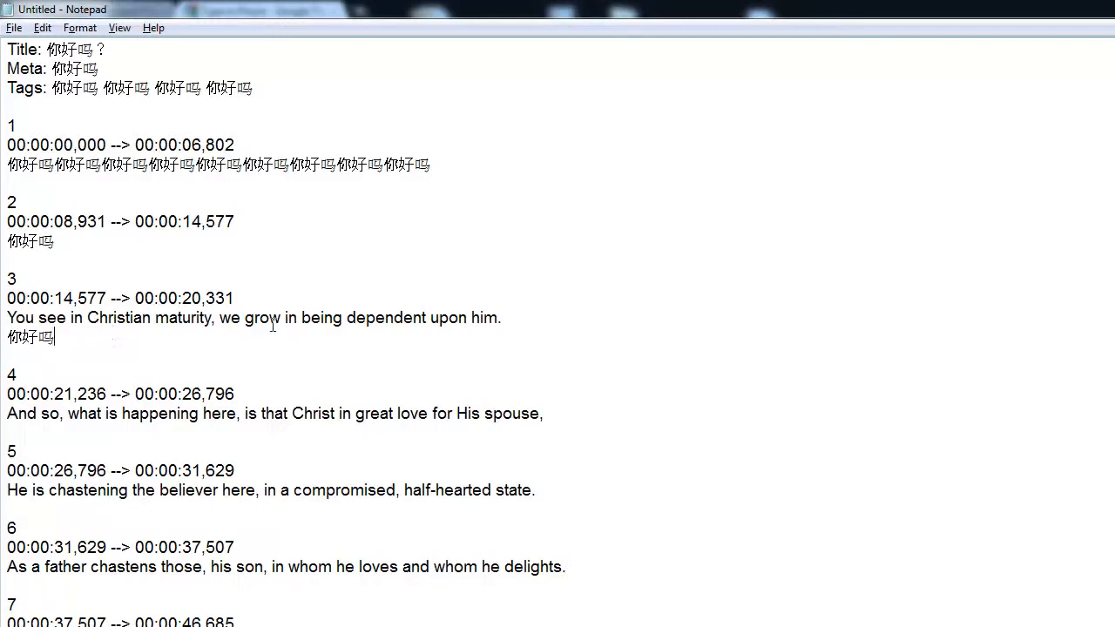
- Delete subtitle 3's English sentence so only 你好吗 remains
{"action": "left_click_drag", "start_coordinate": [504, 318], "coordinate": [5, 318]}
{"action": "key", "text": "BackSpace"}
{"action": "key", "text": "BackSpace"}
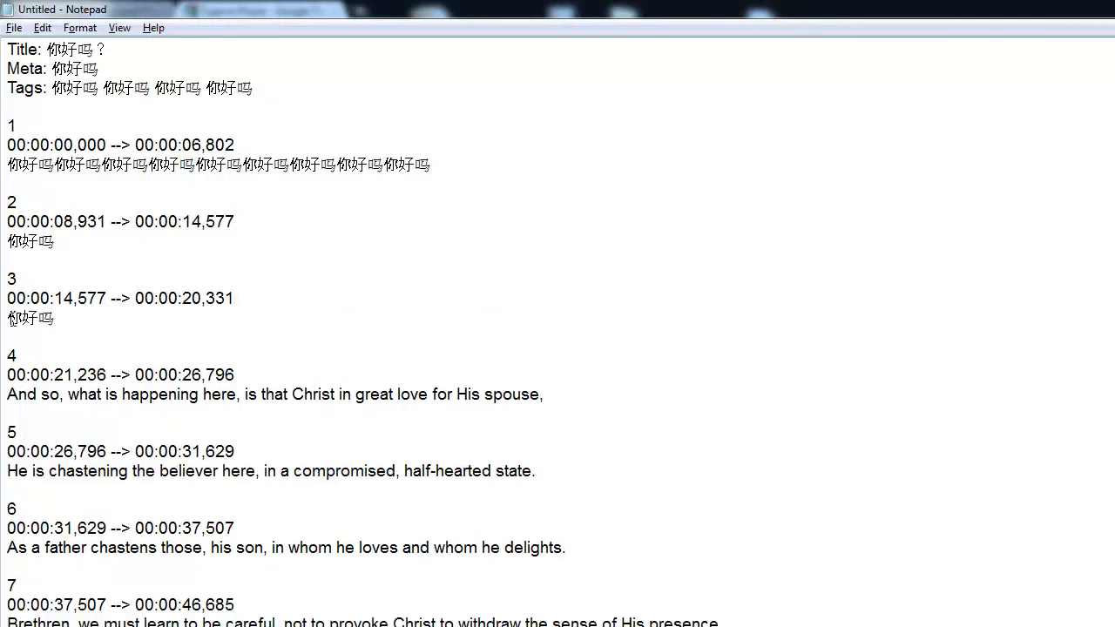
{"action": "left_click_drag", "start_coordinate": [96, 314], "coordinate": [6, 48]}
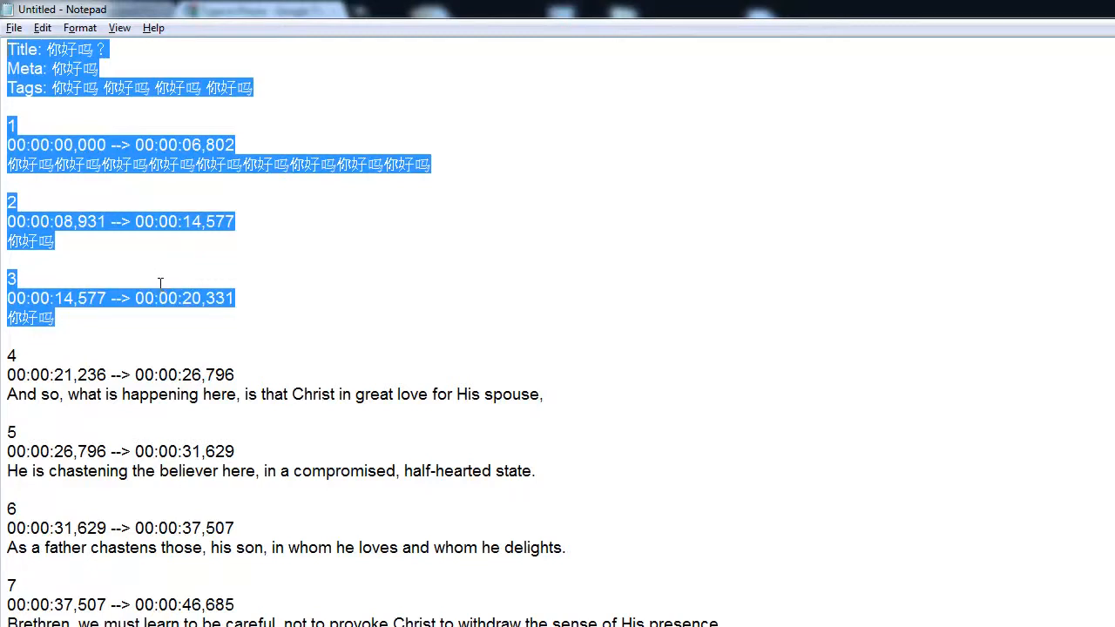
{"action": "left_click", "coordinate": [57, 321]}
{"action": "left_click_drag", "start_coordinate": [56, 319], "coordinate": [2, 317]}
{"action": "key", "text": "ctrl+c"}
{"action": "left_click", "coordinate": [114, 309]}
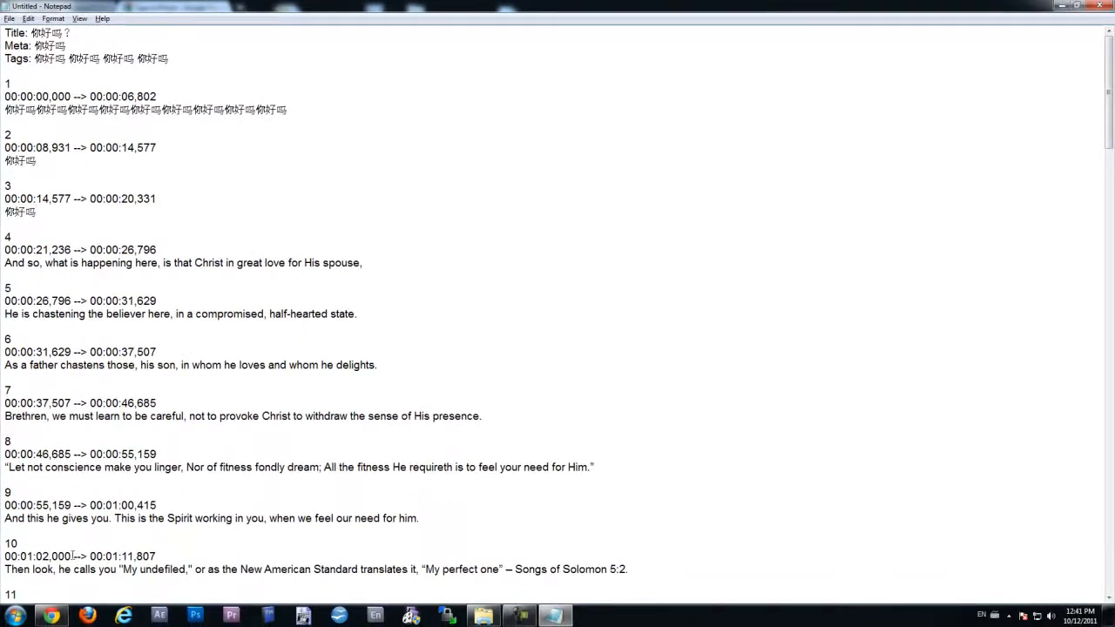
- Dismiss the colour-scheme notice and scroll down to select subtitle 39's (P) marker
{"action": "left_click", "coordinate": [700, 185]}
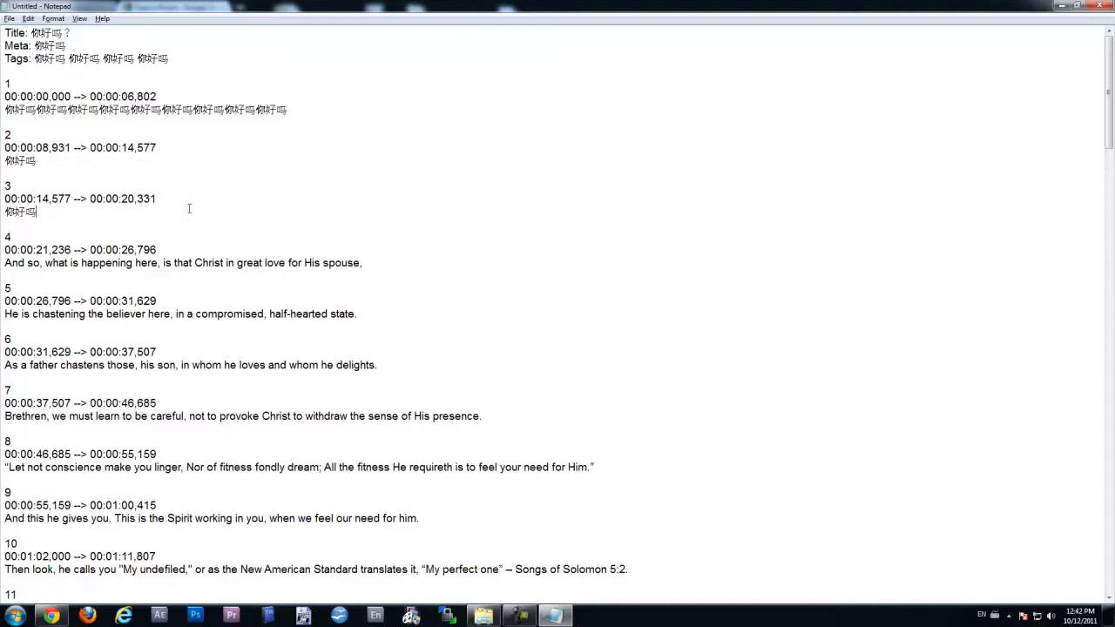
{"action": "left_click", "coordinate": [91, 216]}
{"action": "scroll", "coordinate": [291, 278], "scroll_direction": "down", "scroll_amount": 20}
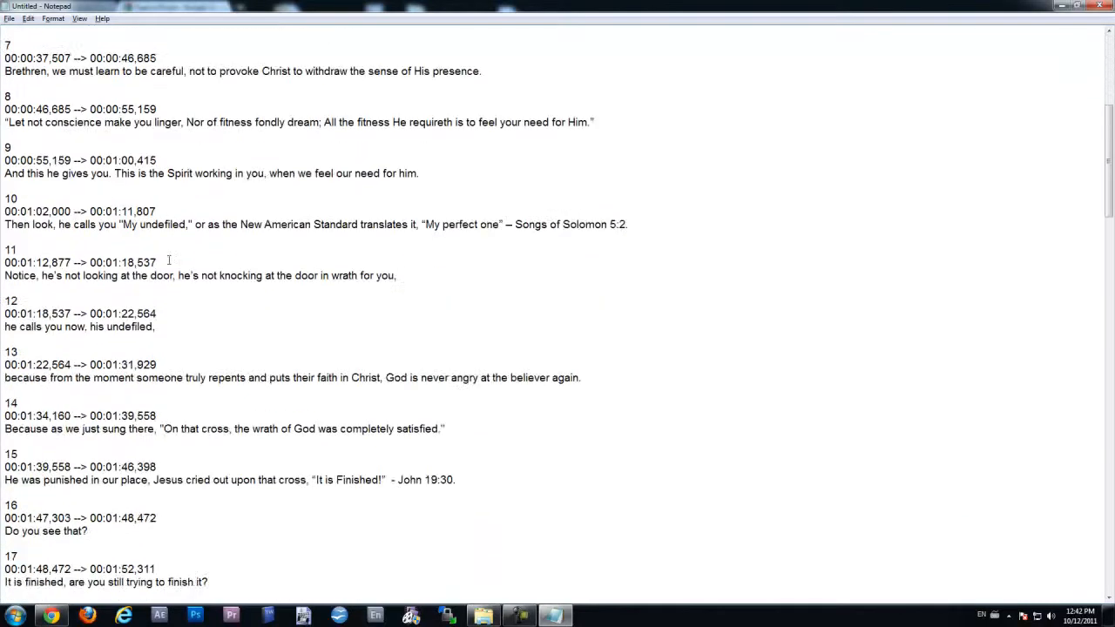
{"action": "scroll", "coordinate": [292, 277], "scroll_direction": "down", "scroll_amount": 20}
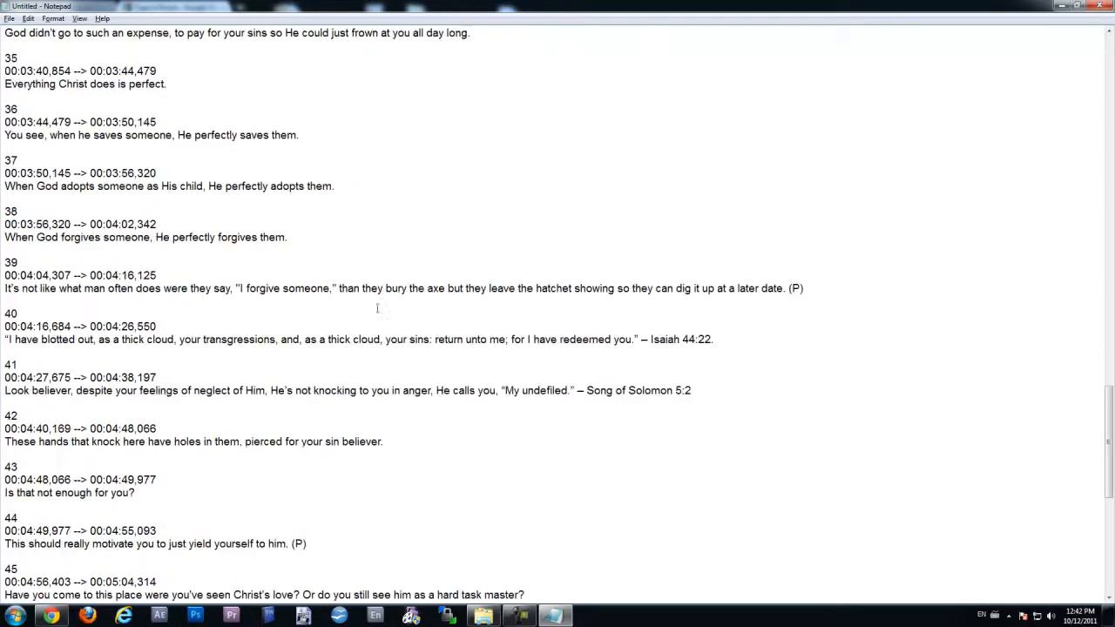
{"action": "left_click_drag", "start_coordinate": [804, 286], "coordinate": [790, 291]}
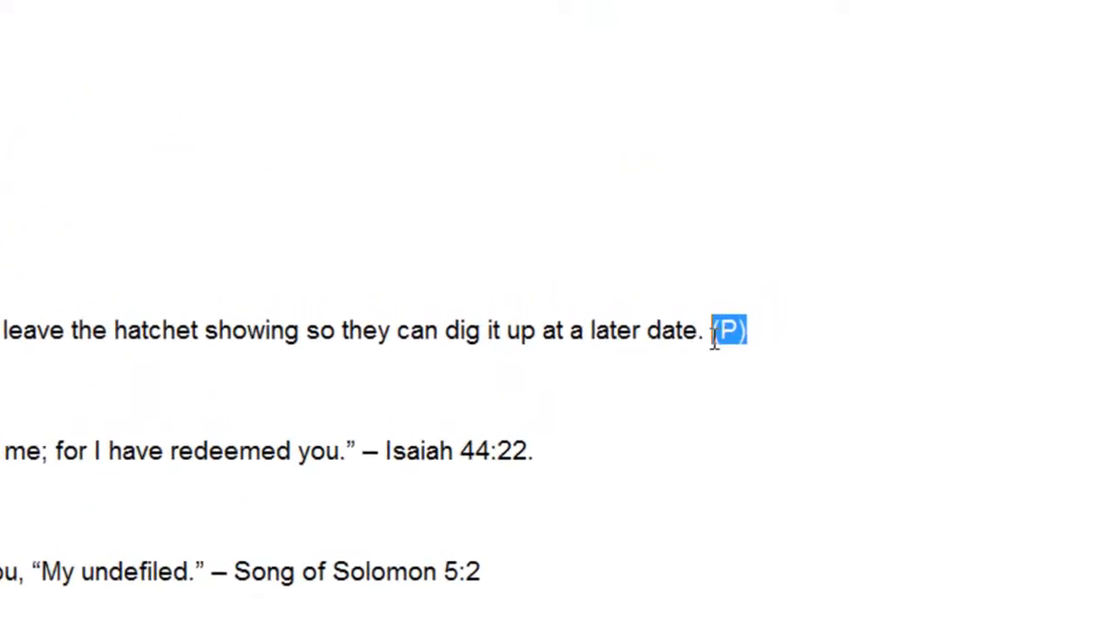
- Replace subtitle 39's English sentence with a new line reading 你好吗(P)
{"action": "left_click", "coordinate": [796, 333]}
{"action": "key", "text": "Return"}
{"action": "key", "text": "ctrl+v"}
{"action": "type", "text": "(P)"}
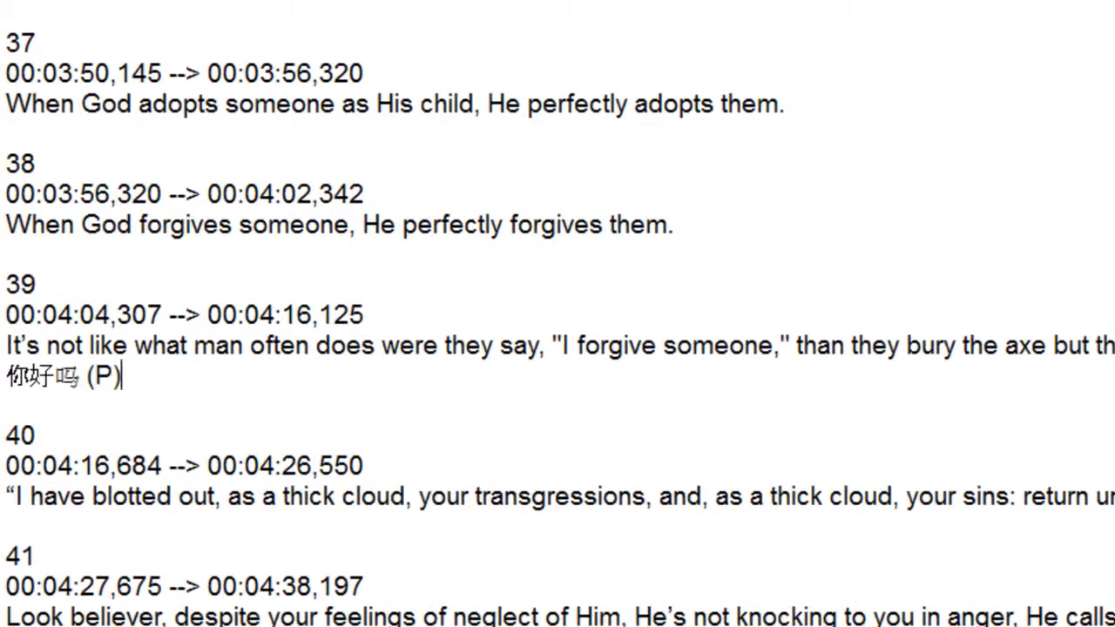
{"action": "left_click_drag", "start_coordinate": [1114, 349], "coordinate": [4, 352]}
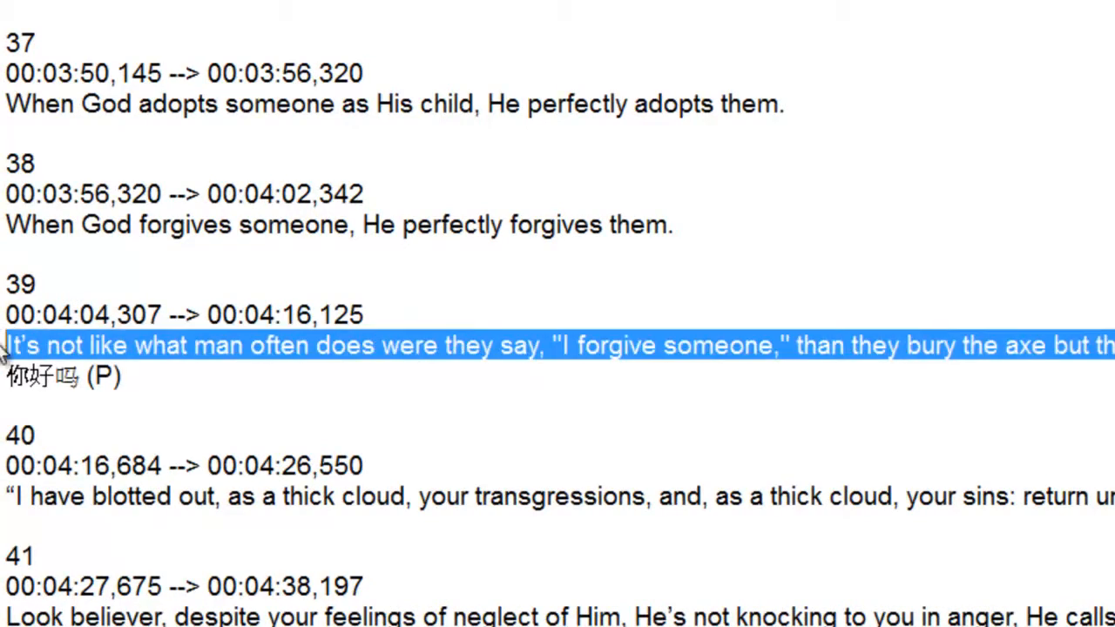
{"action": "key", "text": "BackSpace"}
{"action": "key", "text": "BackSpace"}
{"action": "left_click_drag", "start_coordinate": [122, 346], "coordinate": [89, 347]}
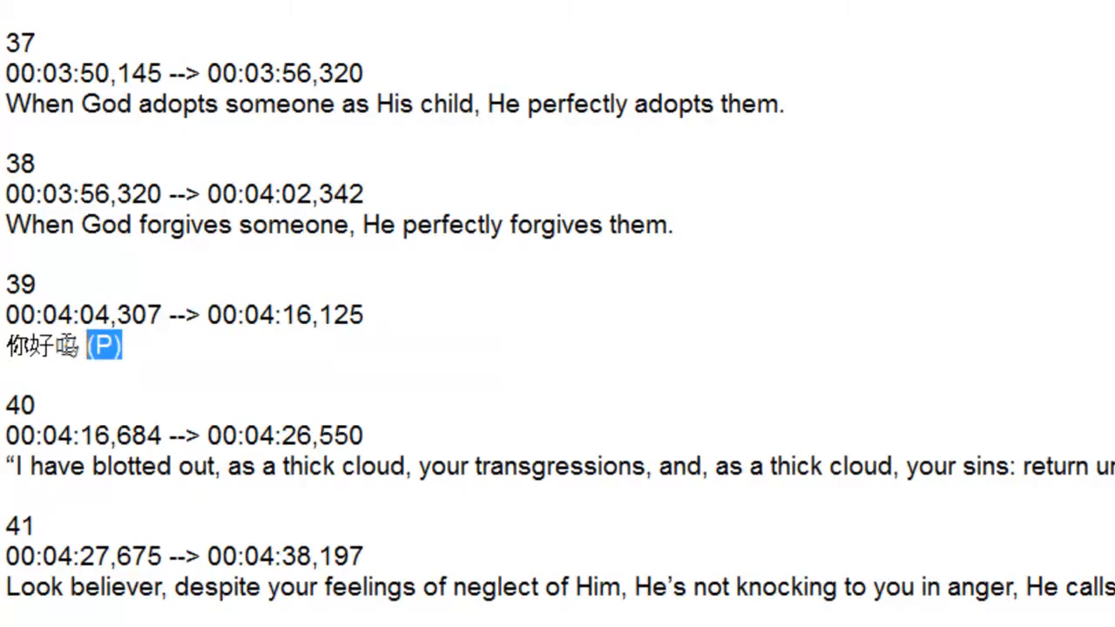
- Scroll down to subtitle 49 and select its English sentence
{"action": "scroll", "coordinate": [593, 573], "scroll_direction": "down", "scroll_amount": 3}
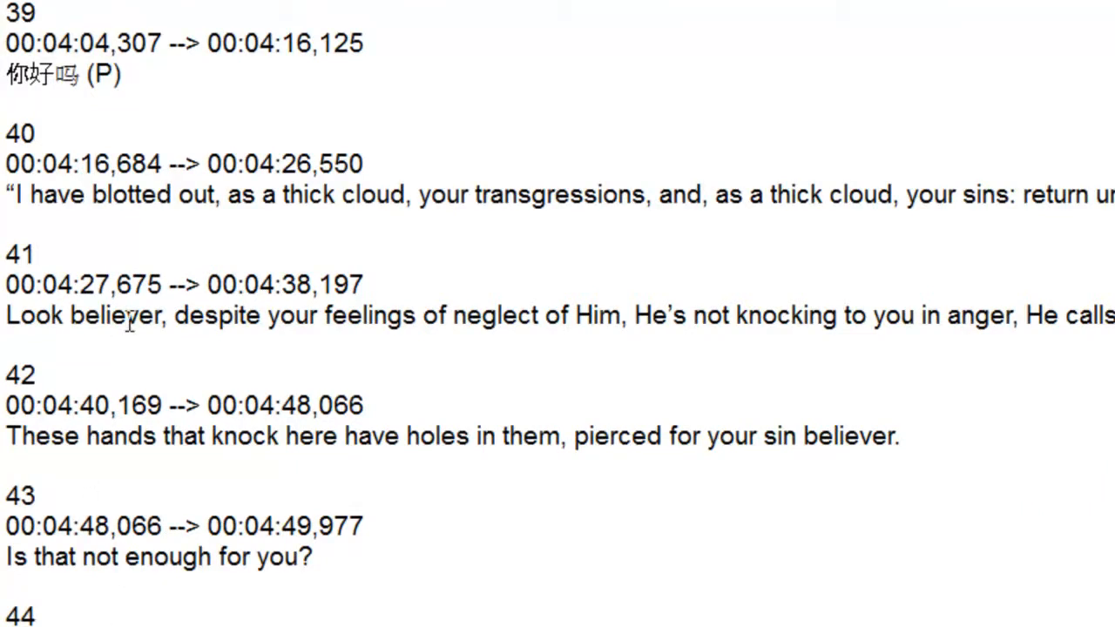
{"action": "scroll", "coordinate": [201, 612], "scroll_direction": "down", "scroll_amount": 9}
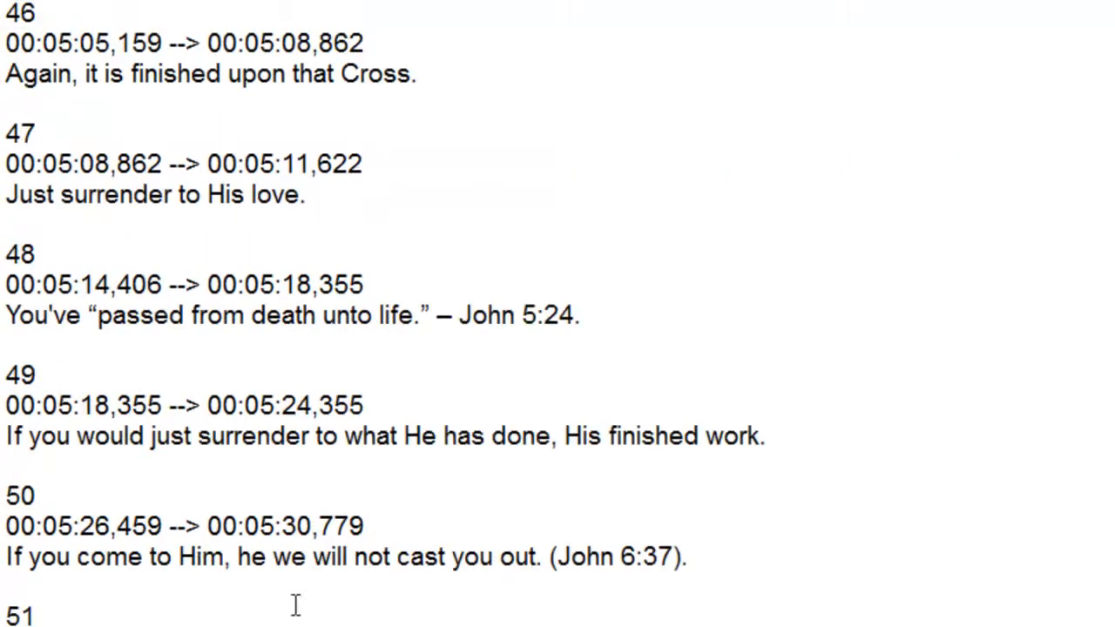
{"action": "left_click", "coordinate": [642, 436]}
{"action": "left_click_drag", "start_coordinate": [823, 440], "coordinate": [6, 444]}
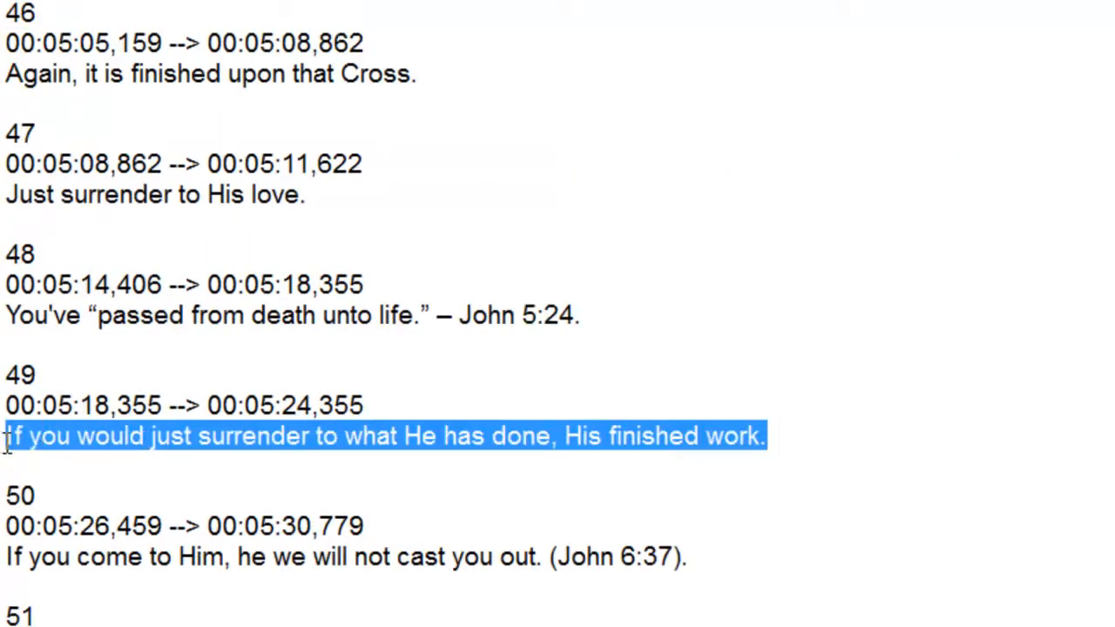
{"action": "left_click", "coordinate": [185, 367]}
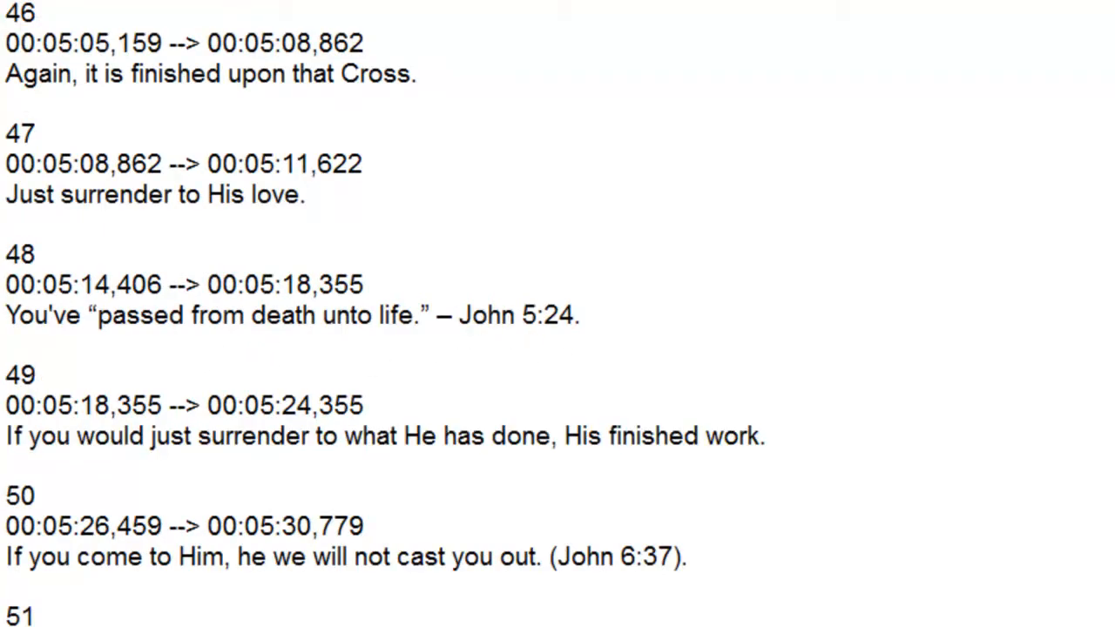
{"action": "scroll", "coordinate": [558, 313], "scroll_direction": "up", "scroll_amount": 20}
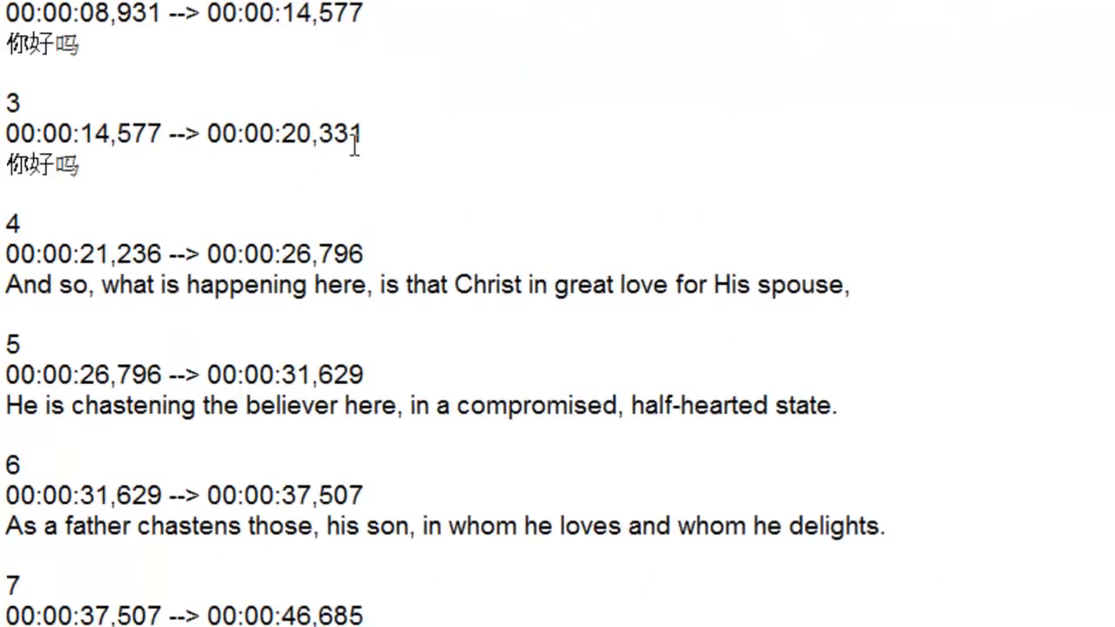